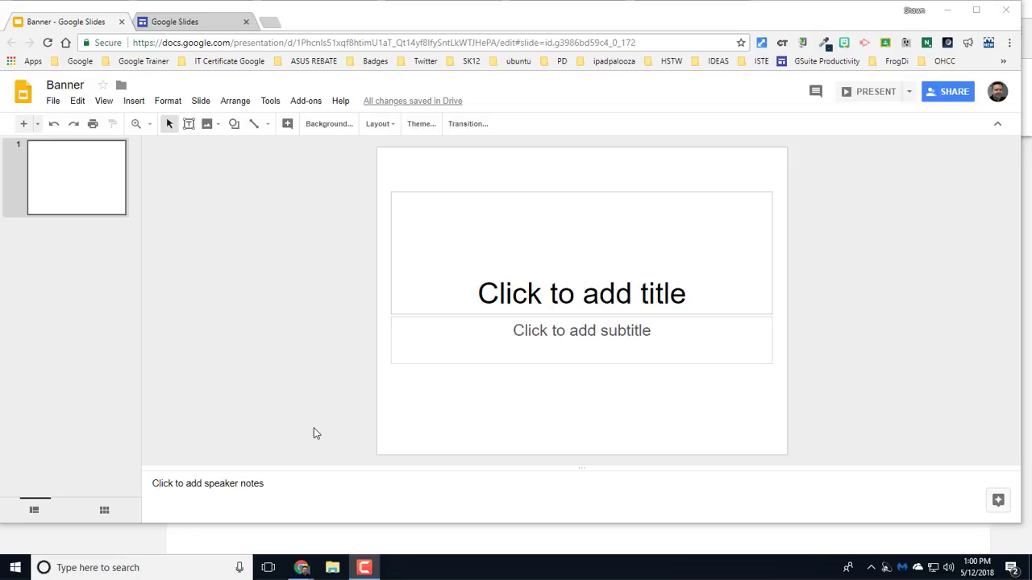
- Back in the Banner presentation, choose a Custom page size in Page setup and select the 7.5 height
left_click(191, 24)
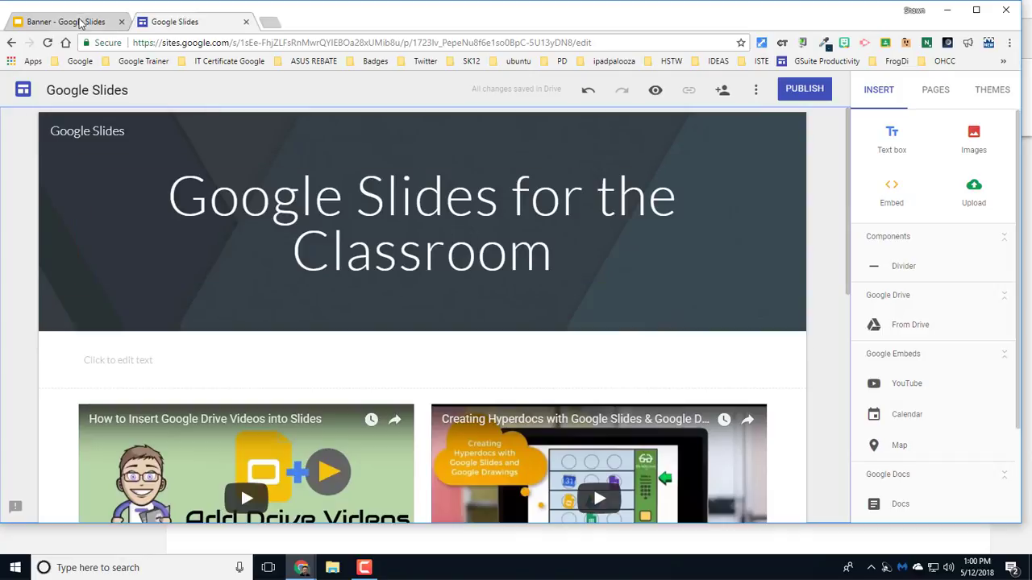
left_click(80, 23)
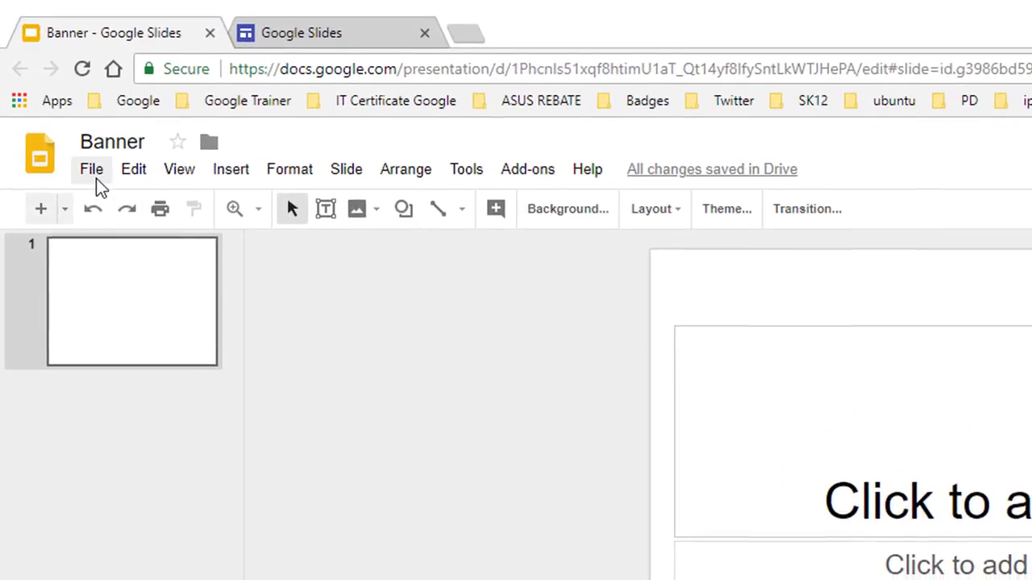
left_click(53, 101)
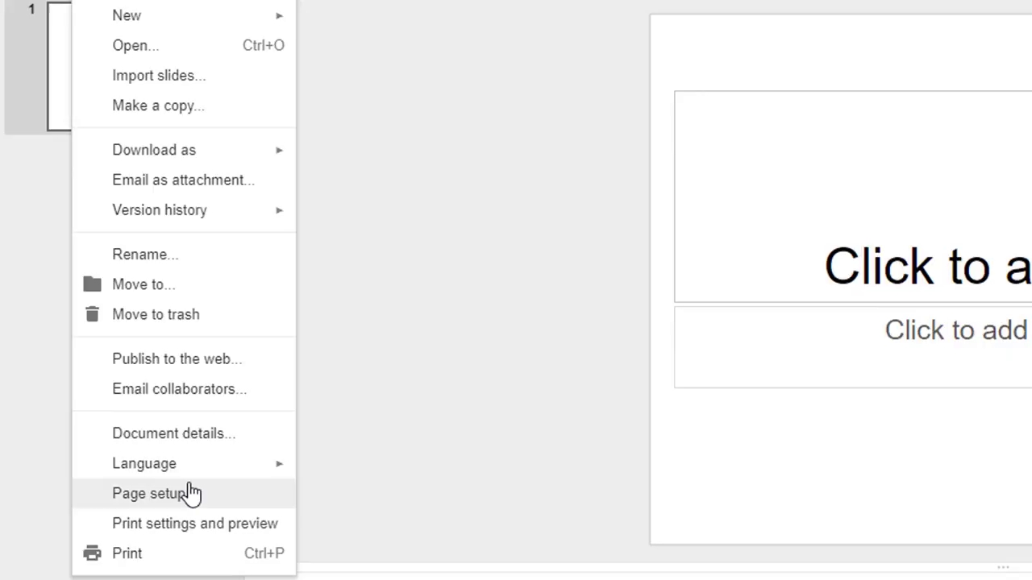
left_click(191, 570)
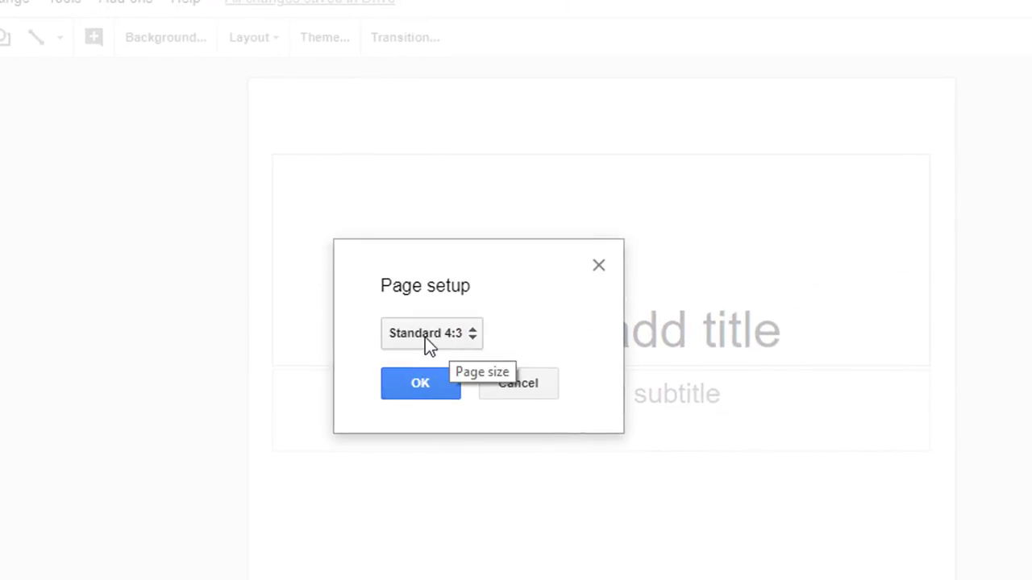
left_click(427, 339)
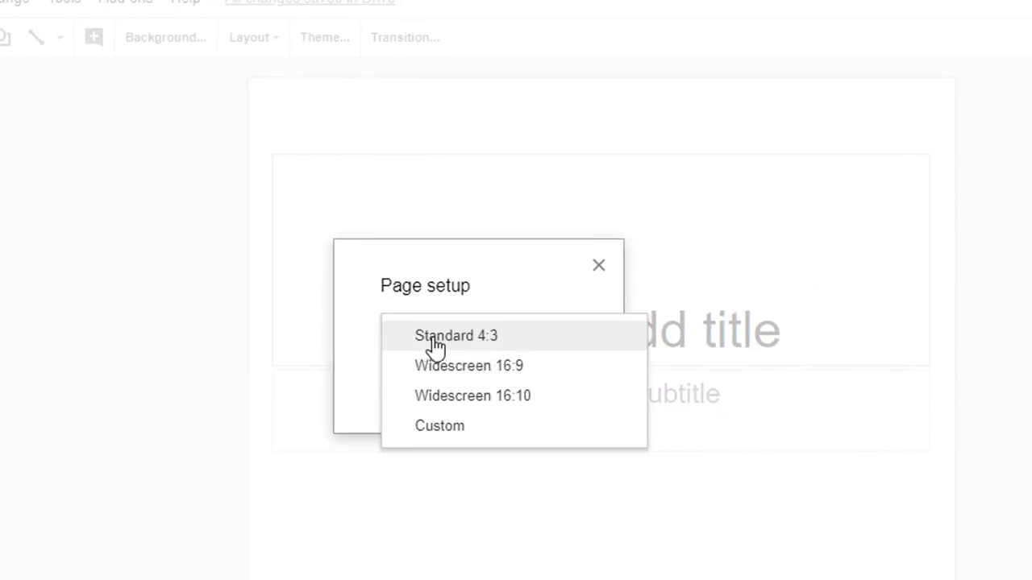
left_click(461, 436)
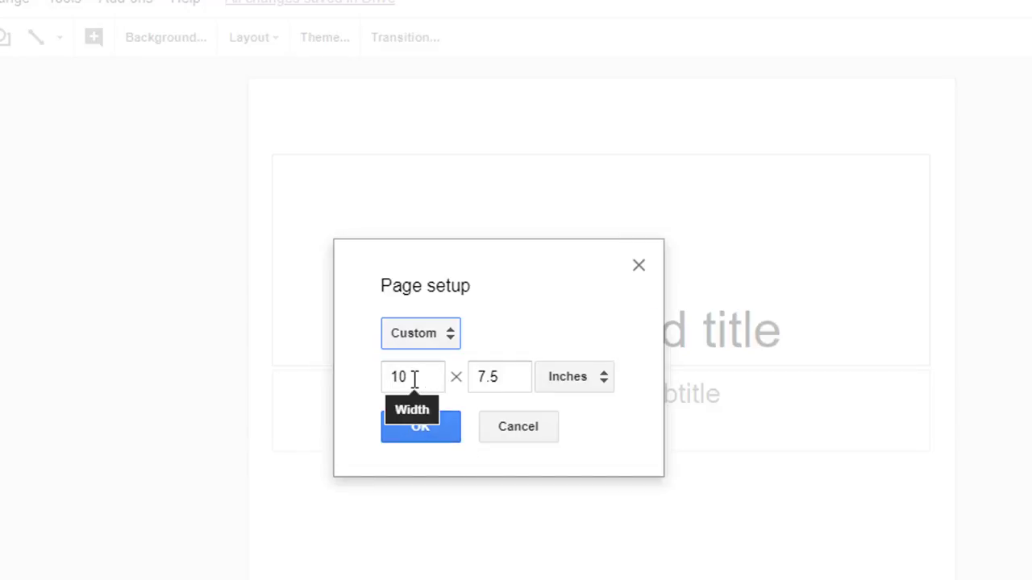
left_click(478, 386)
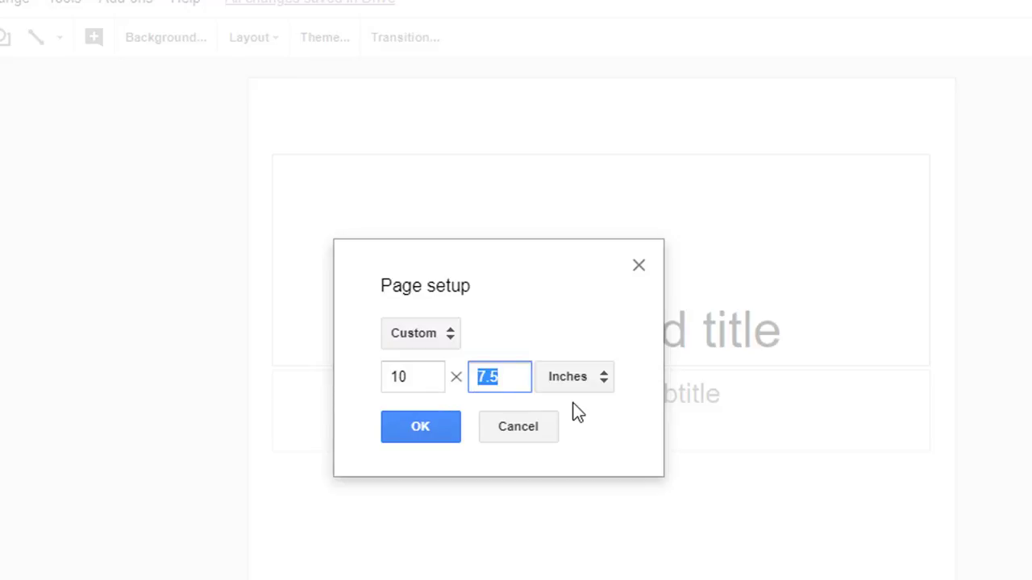
- Apply the 10 × 1 inch page size and delete the title placeholder
type("1")
left_click(420, 427)
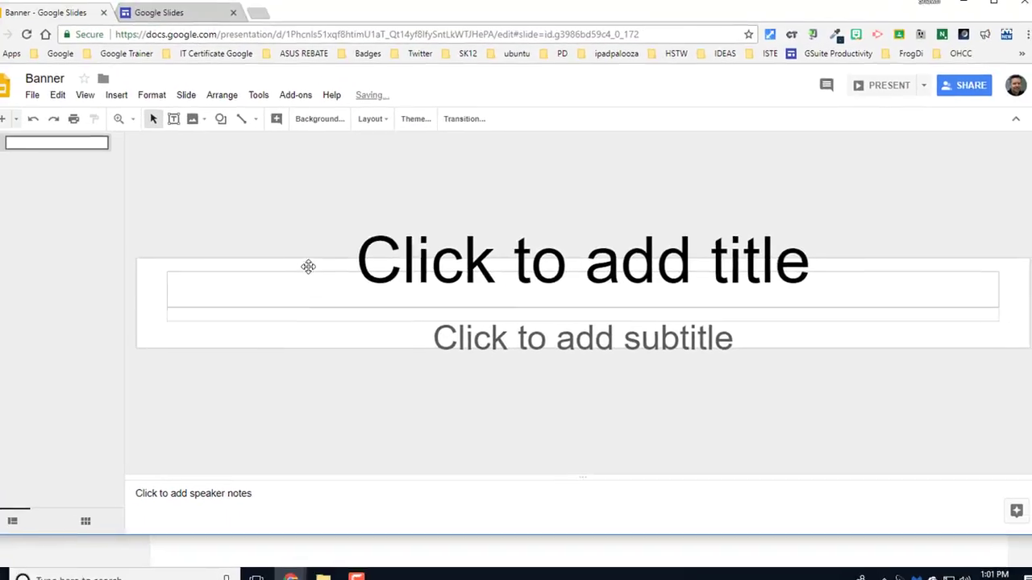
left_click(679, 274)
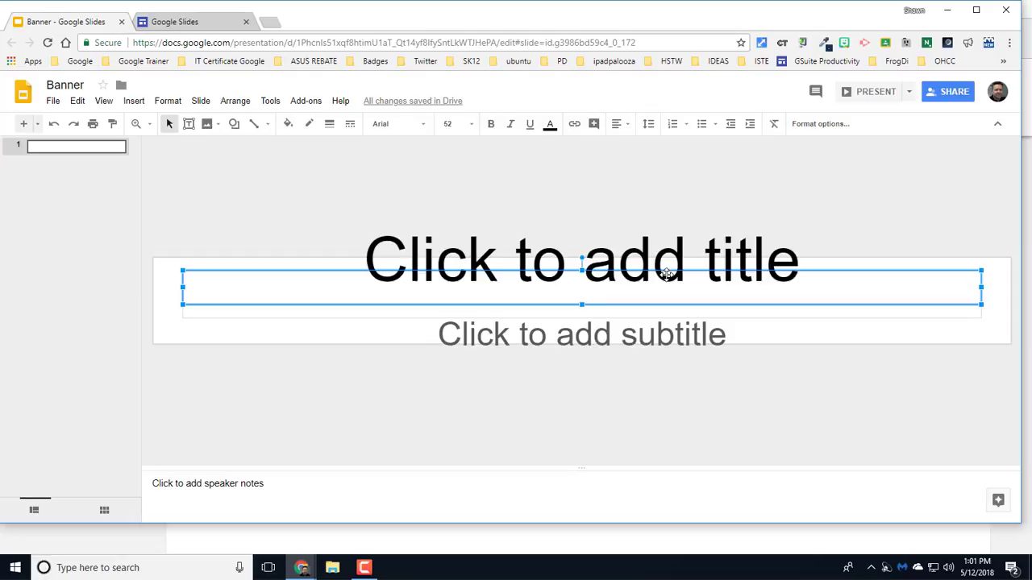
key("Delete")
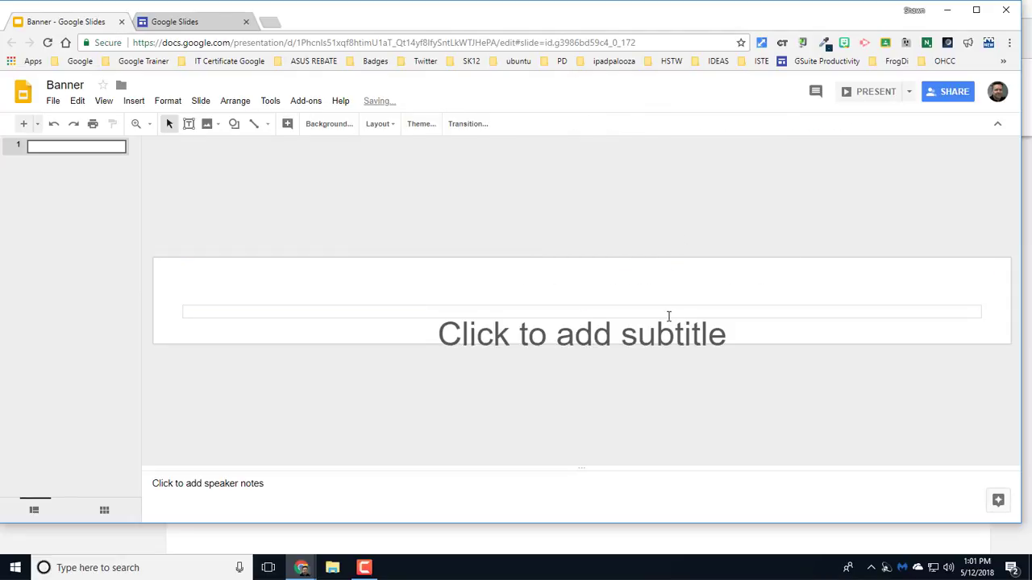
- Enlarge the subtitle box to fill the strip and type 'Reminder: Final Exam is Friday'
left_click(668, 319)
left_click(599, 307)
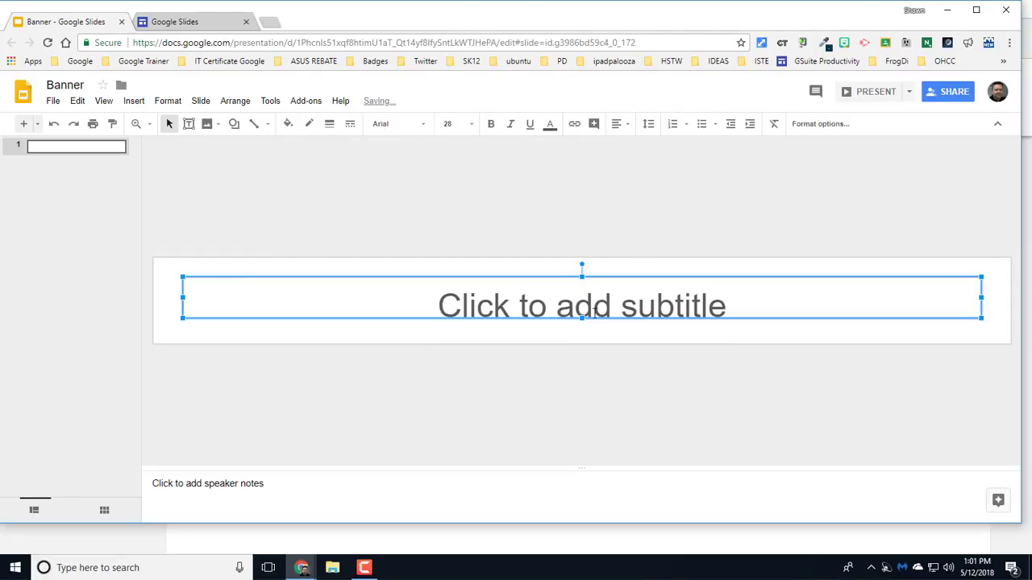
left_click_drag(582, 319, 582, 333)
left_click(507, 306)
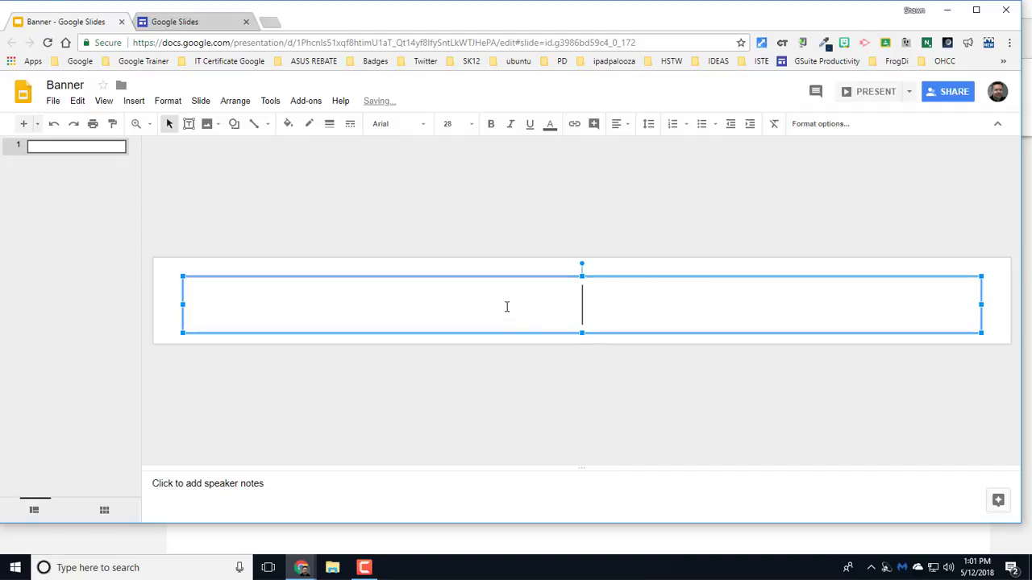
key("ctrl+a")
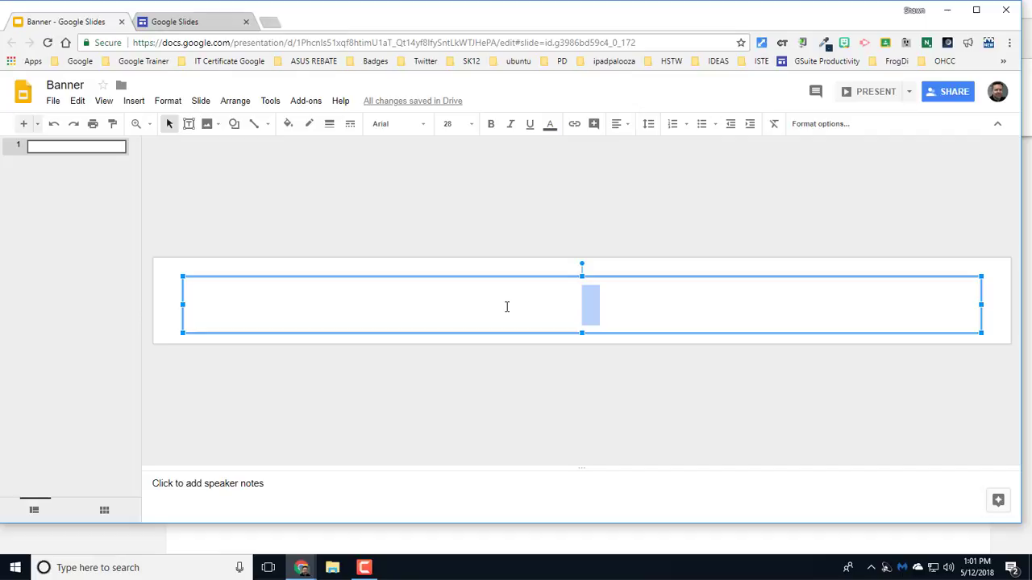
type("Reminder")
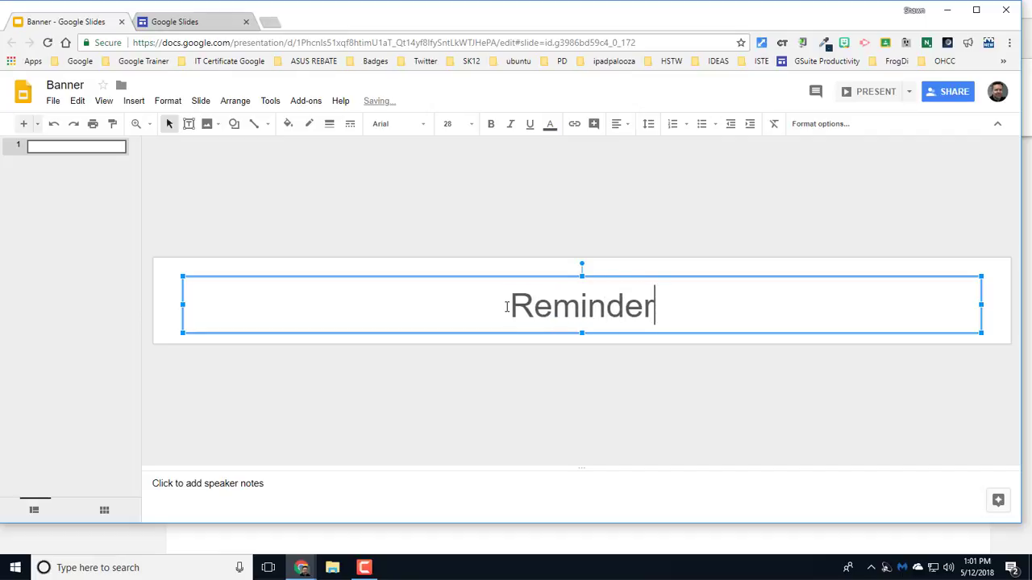
type(": Final Exam")
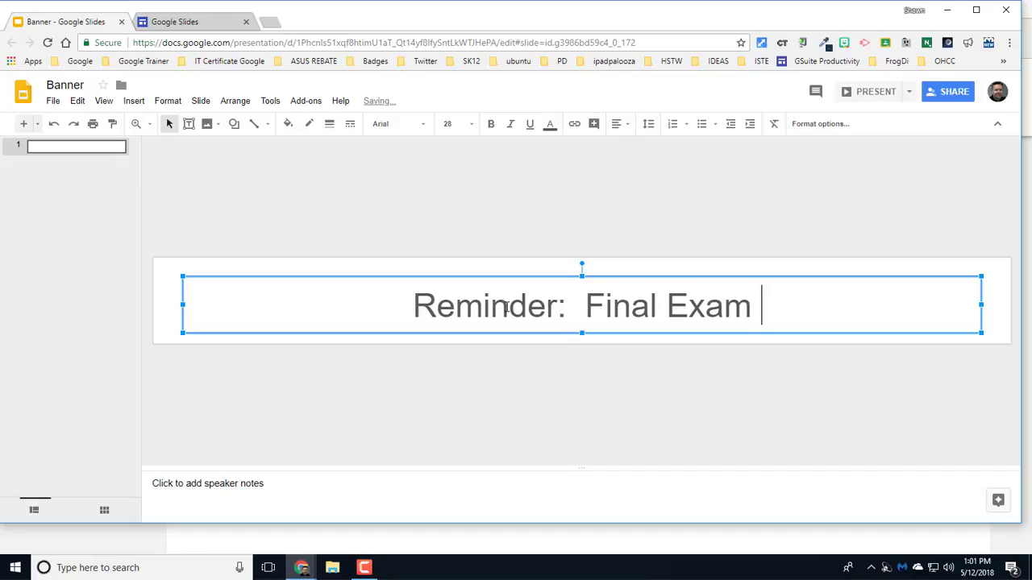
type(" is Friday")
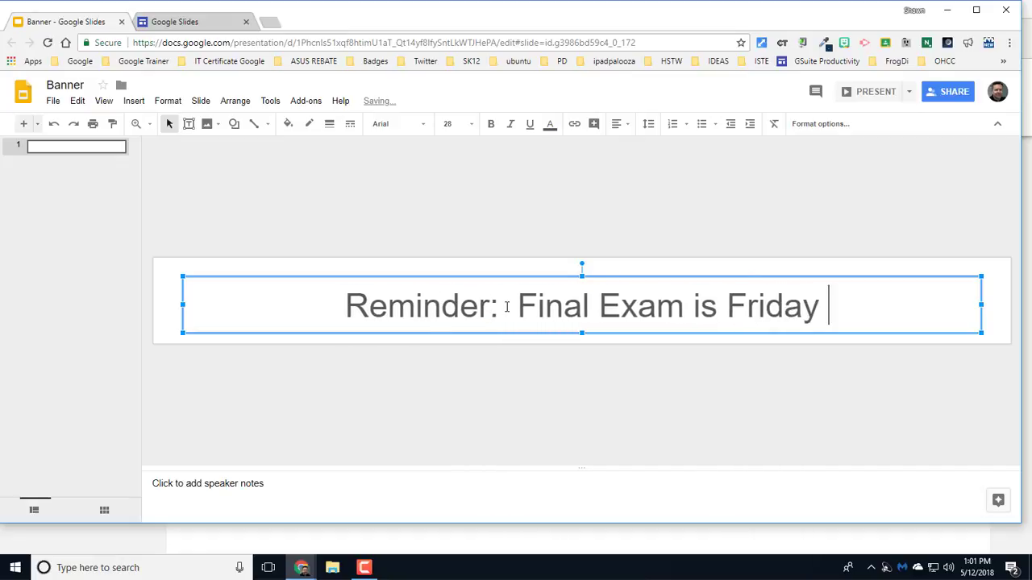
key("BackSpace")
- End the line with '....' and set the whole reminder in the Special Elite font
type("....")
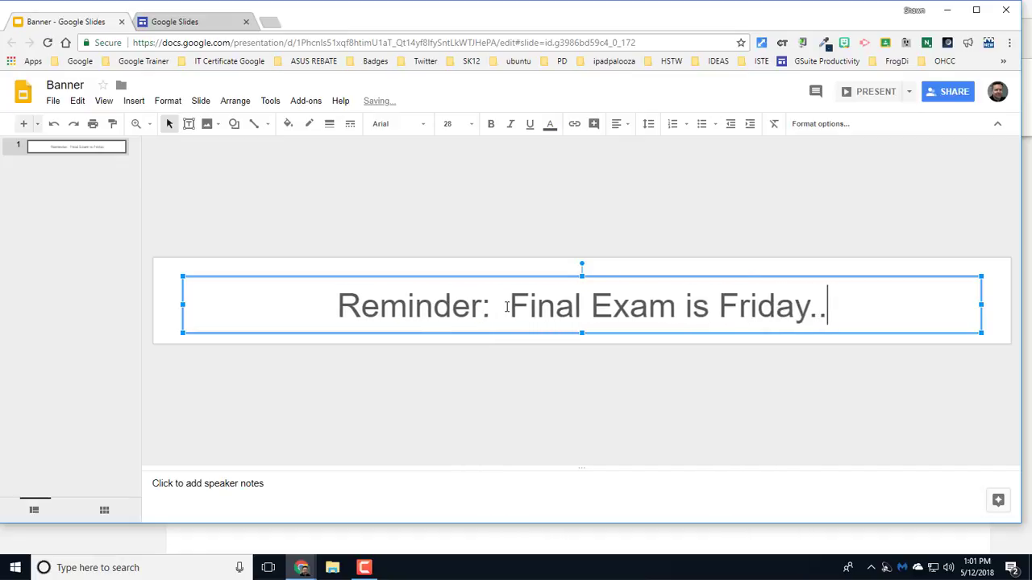
triple_click(561, 308)
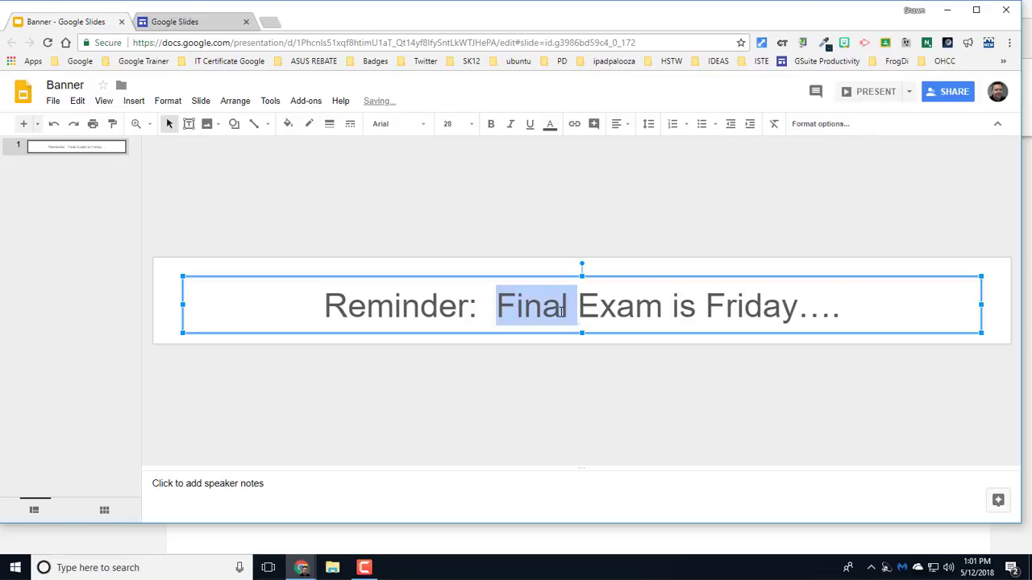
left_click(423, 124)
left_click(419, 166)
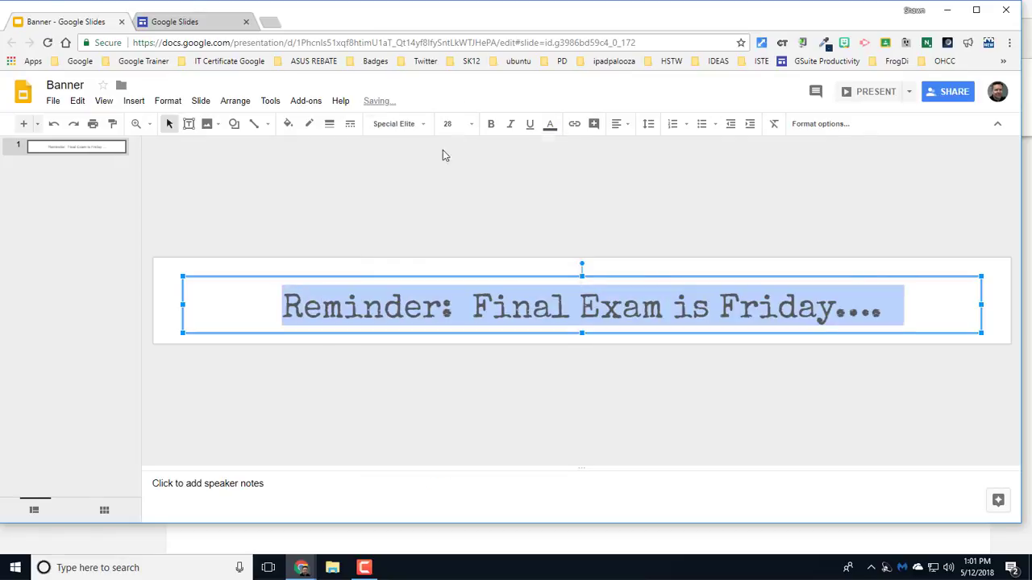
- Make the reminder text red, bold and italic
left_click(470, 124)
left_click(550, 125)
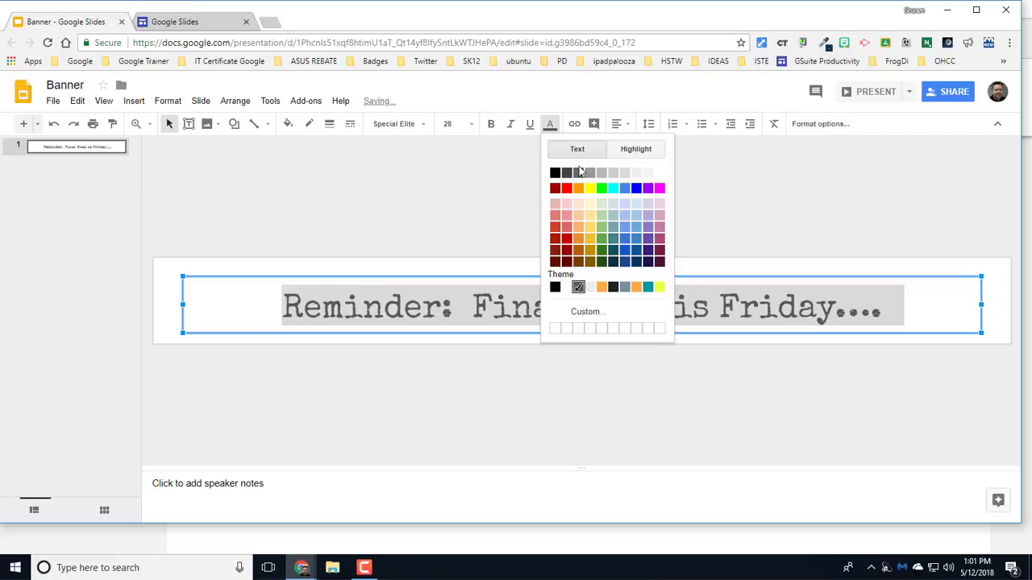
left_click(565, 188)
left_click(491, 125)
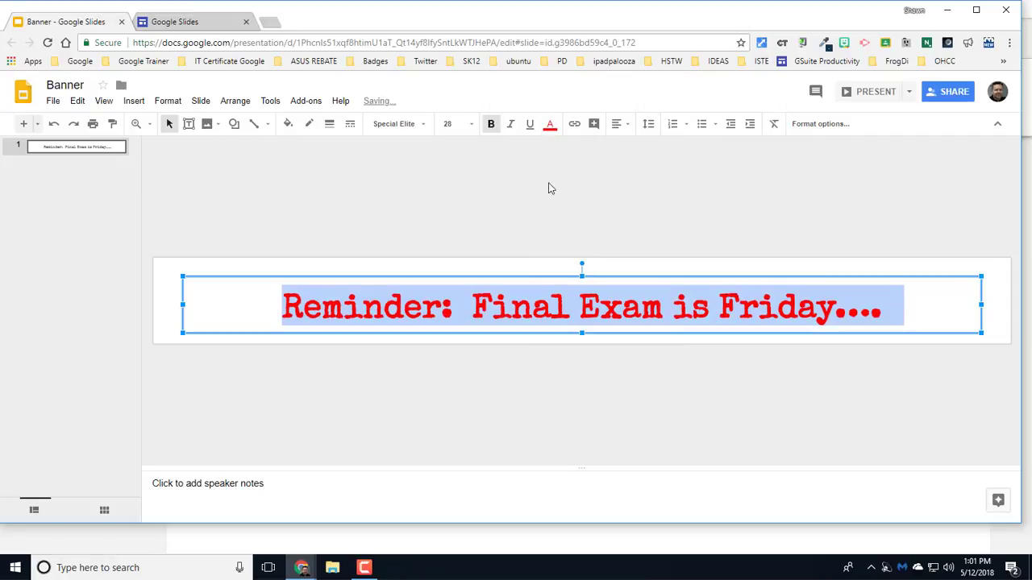
left_click(510, 124)
left_click(637, 194)
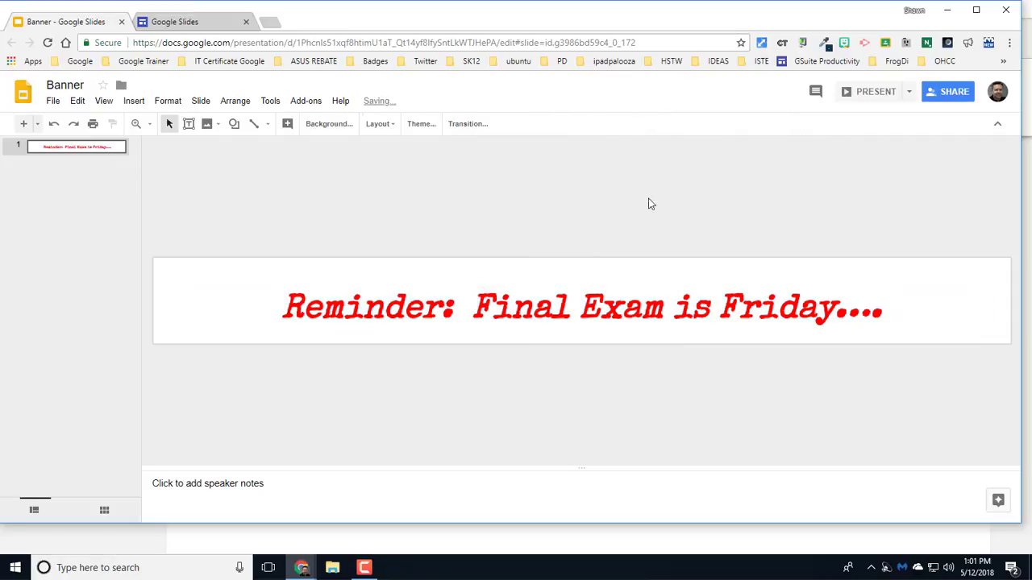
left_click(507, 293)
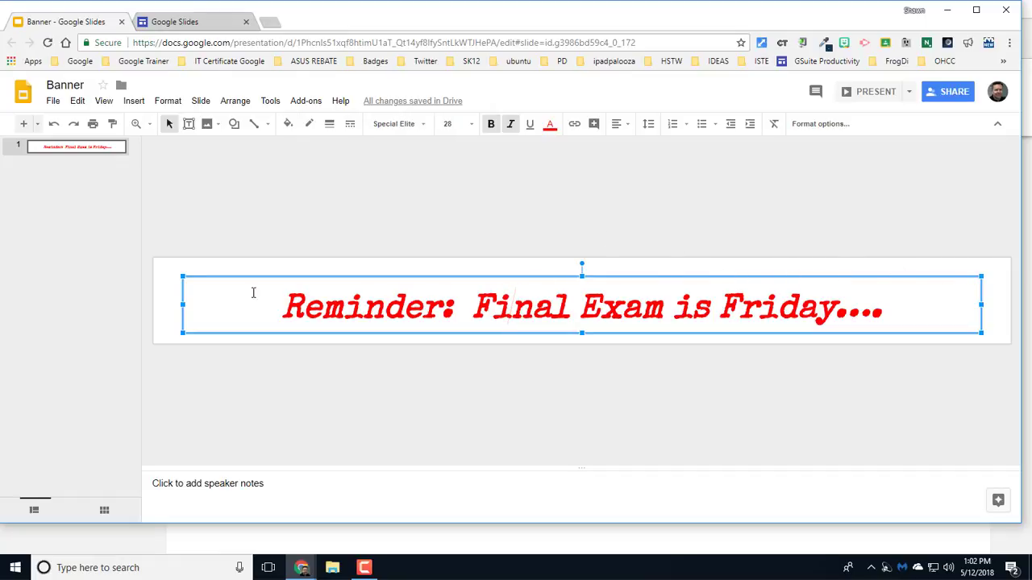
- Animate the banner text to fly in from right, with previous, at slow 5-second speed
left_click(498, 208)
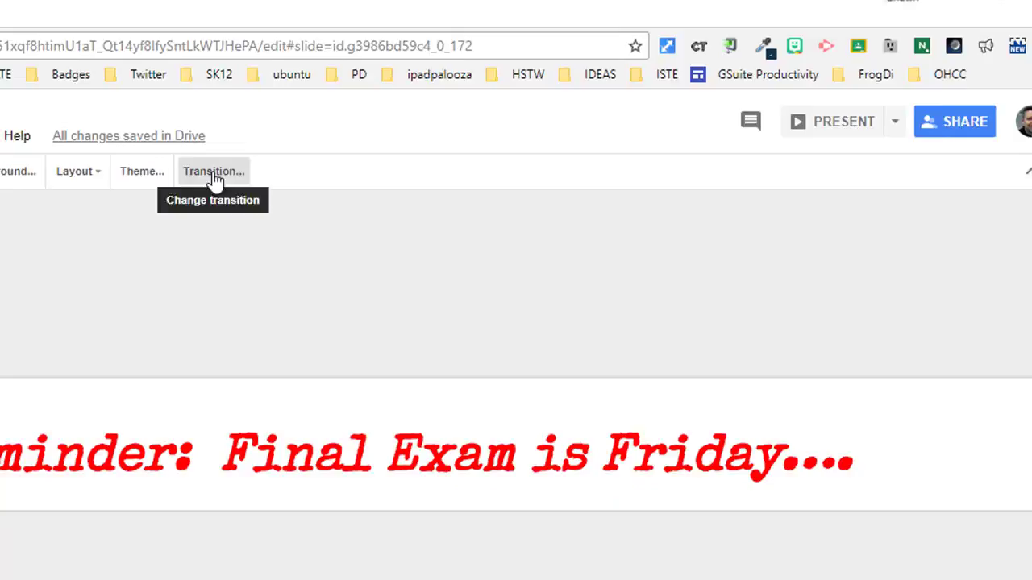
left_click(218, 198)
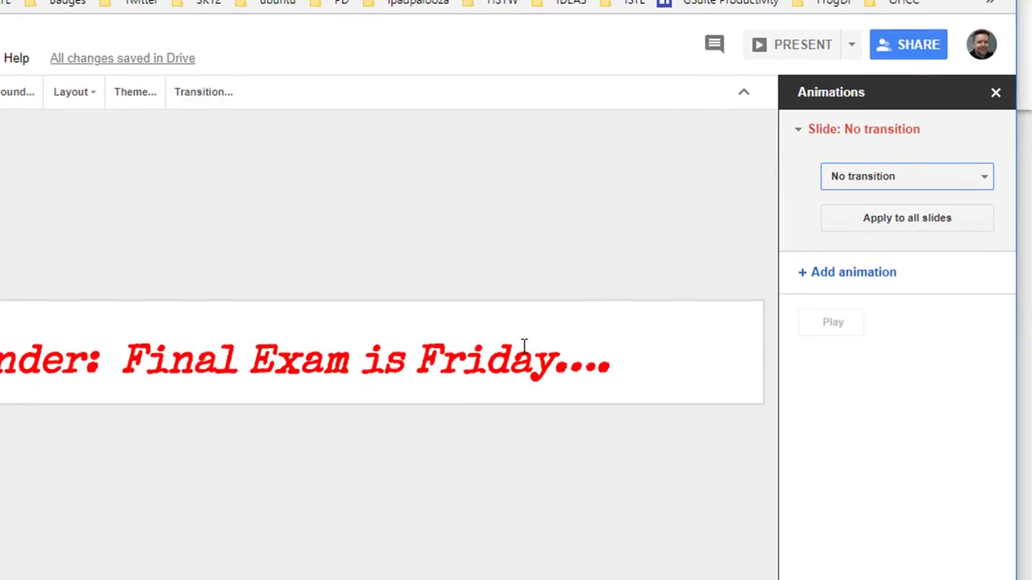
left_click(454, 343)
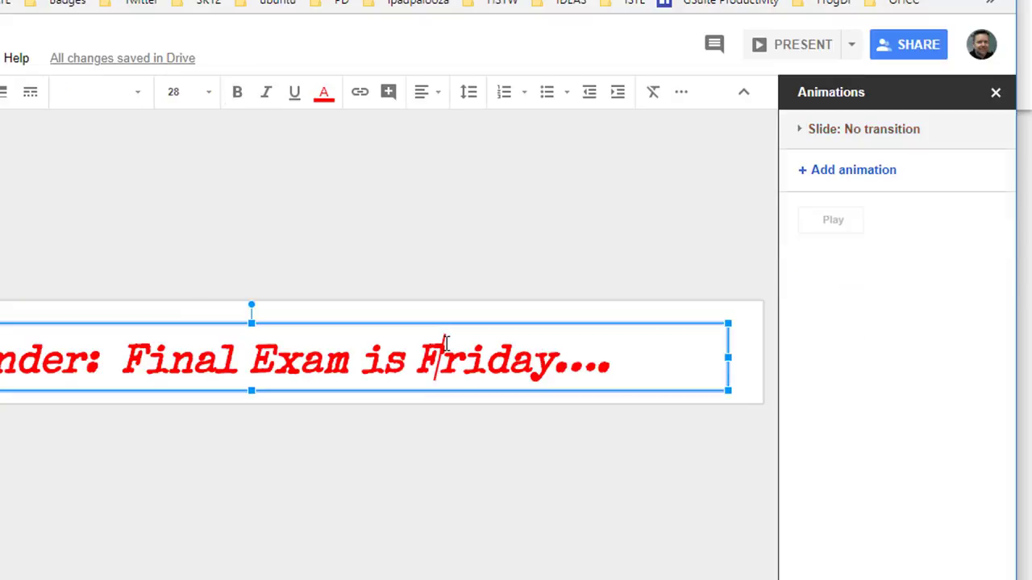
left_click(828, 173)
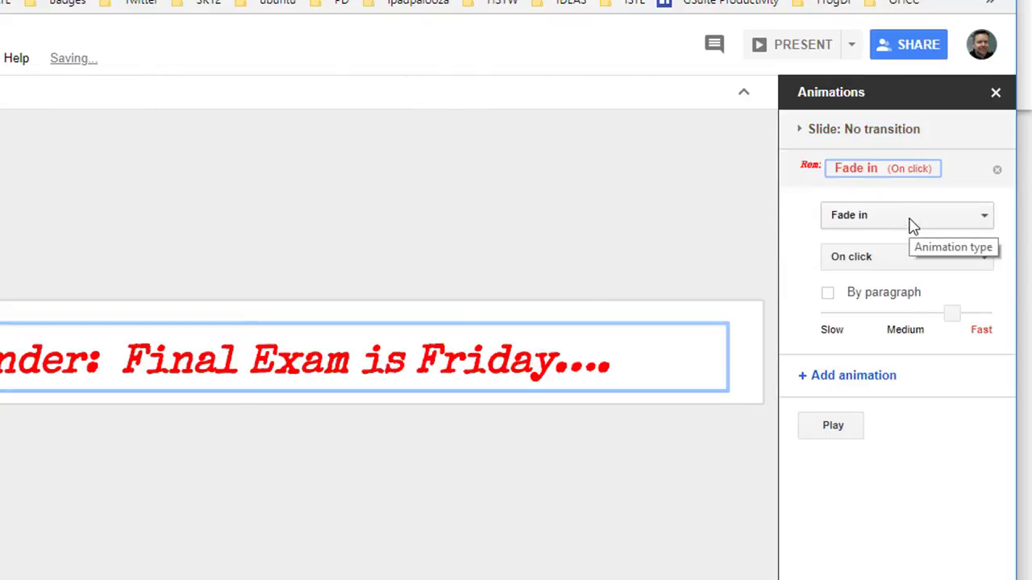
left_click(878, 224)
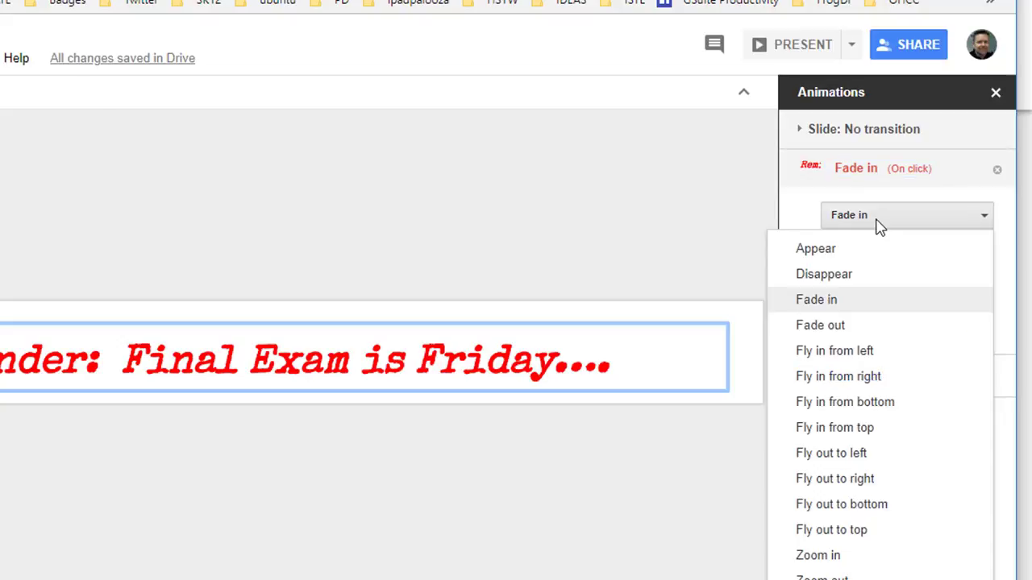
left_click(903, 380)
left_click(913, 272)
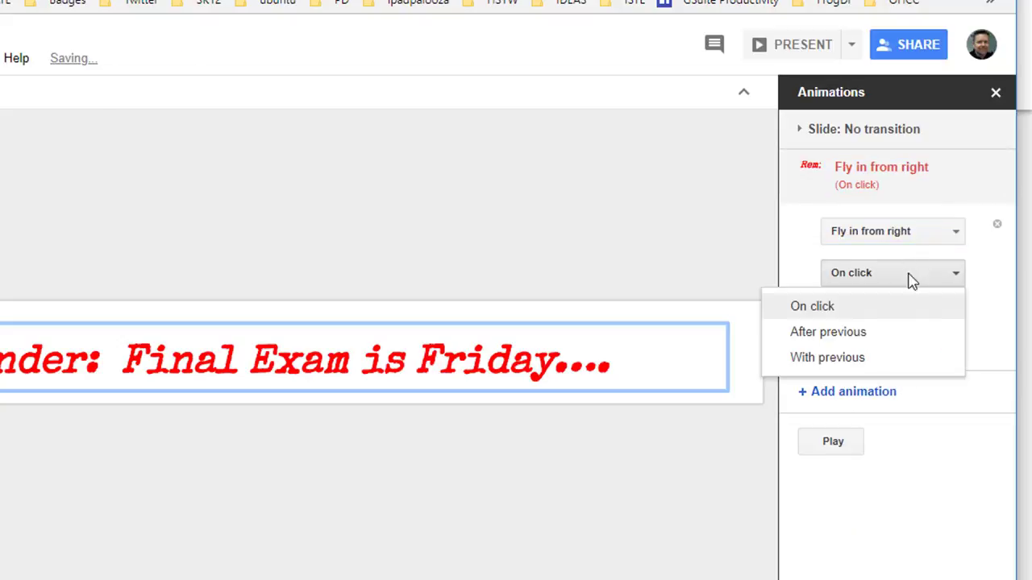
left_click(851, 369)
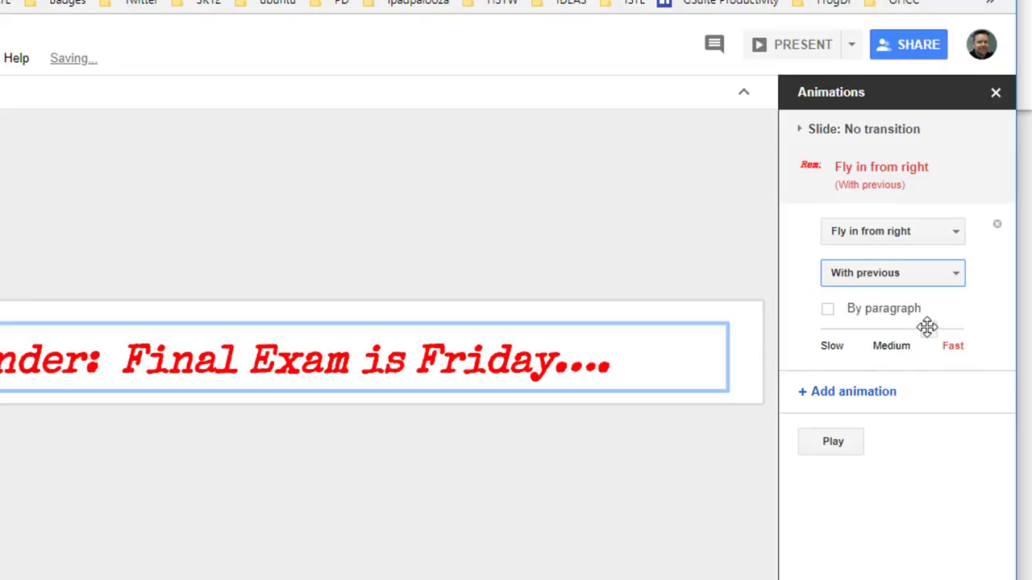
left_click_drag(901, 327, 828, 332)
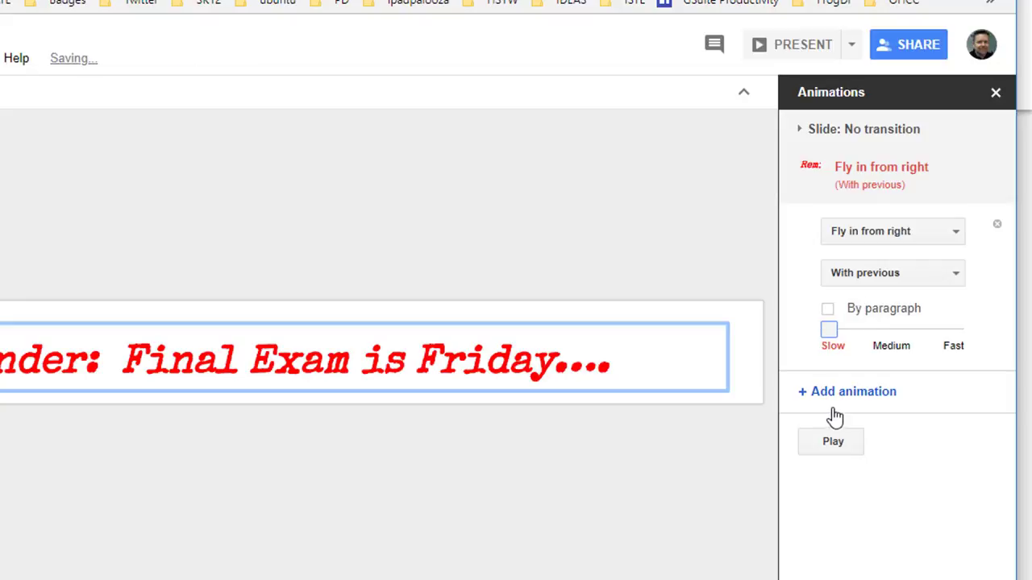
- Add a second animation: fly out to left, after previous, at slow 5-second speed
left_click(863, 396)
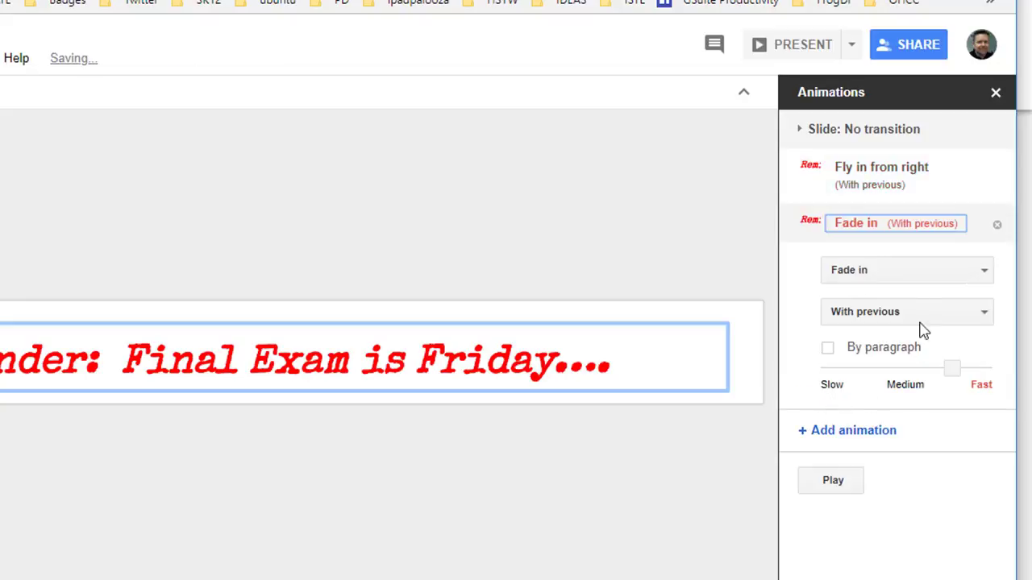
left_click(945, 281)
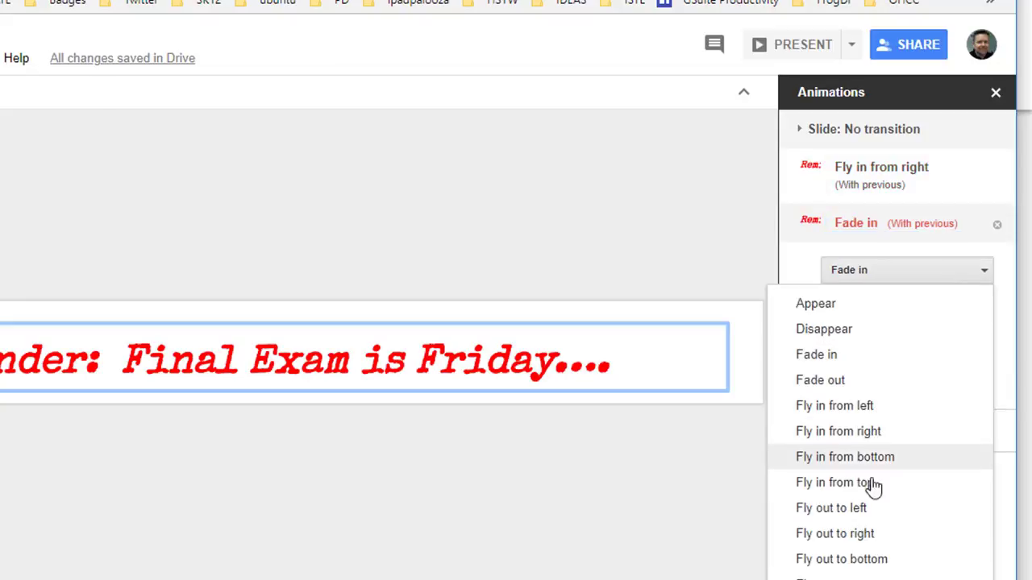
left_click(864, 514)
left_click(887, 329)
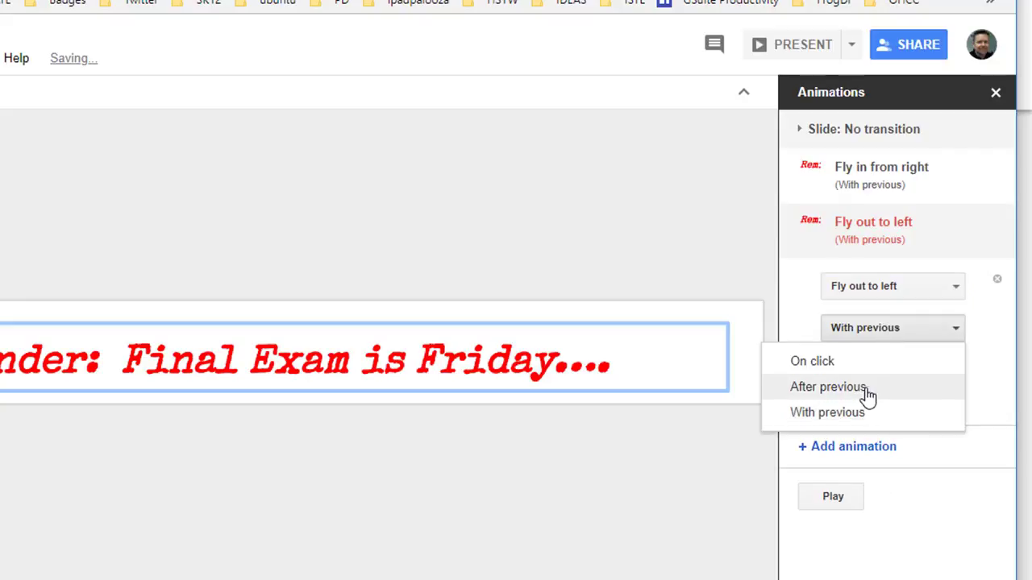
left_click(868, 391)
left_click_drag(927, 384, 826, 385)
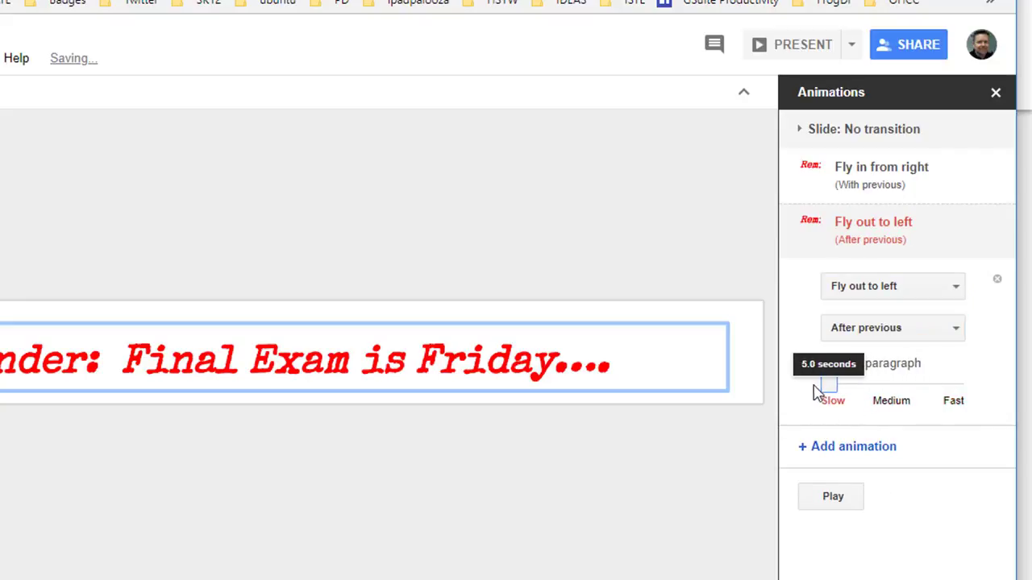
left_click(717, 506)
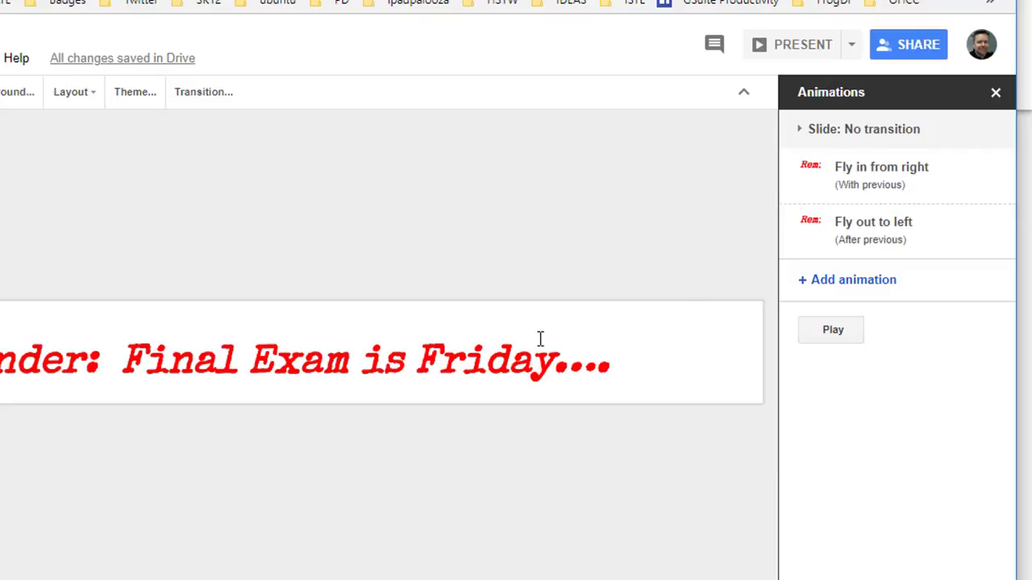
left_click(834, 331)
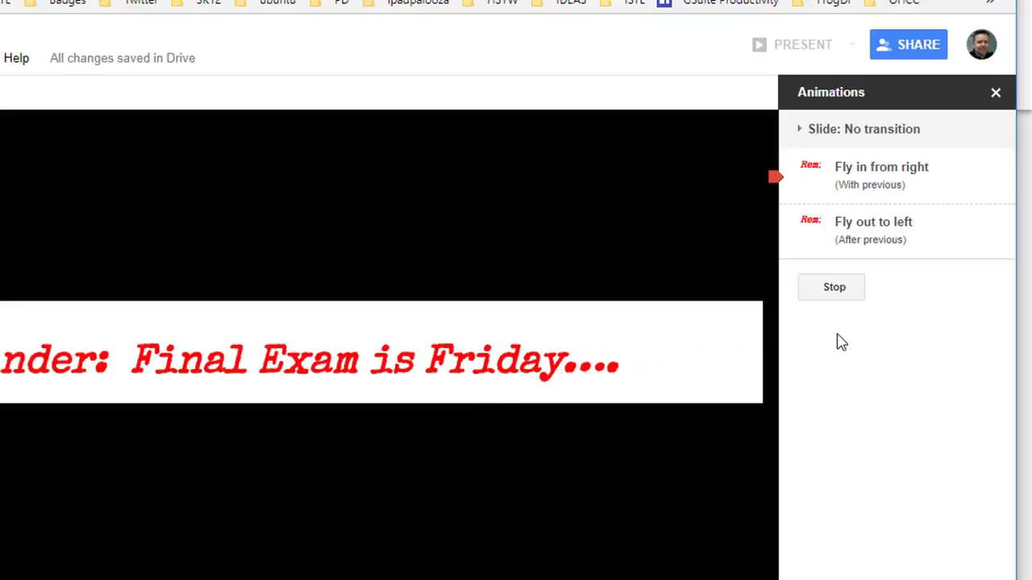
left_click(838, 289)
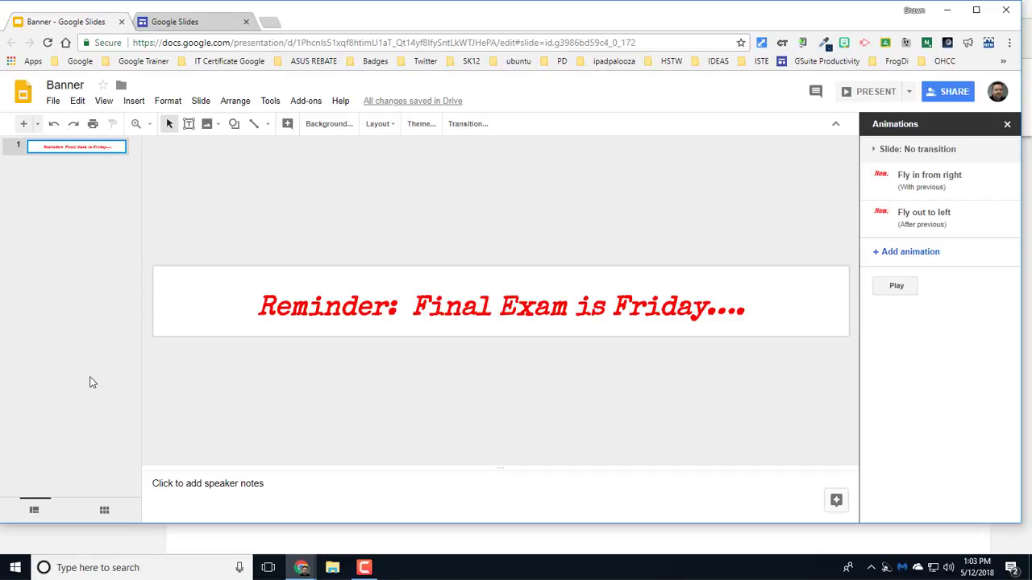
- Copy the banner slide and paste copies until the deck holds 15 identical slides
key("ctrl+c")
key("ctrl+v")
key("ctrl+v")
key("ctrl+v")
key("ctrl+v")
key("ctrl+v")
key("ctrl+v")
key("ctrl+v")
key("ctrl+v")
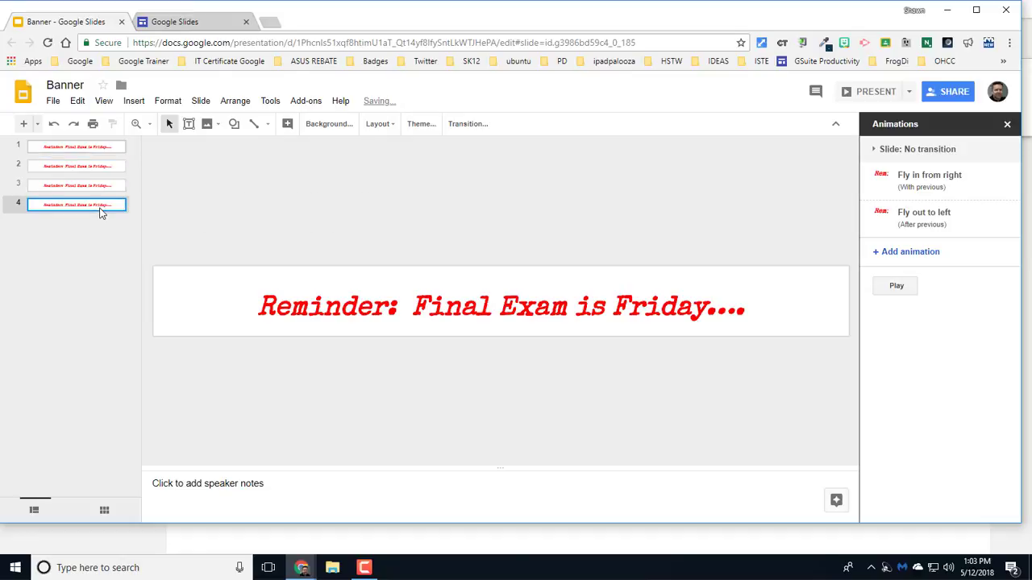
key("ctrl+v")
key("ctrl+v")
key("ctrl+v")
key("ctrl+v")
key("ctrl+v")
key("ctrl+v")
key("ctrl+v")
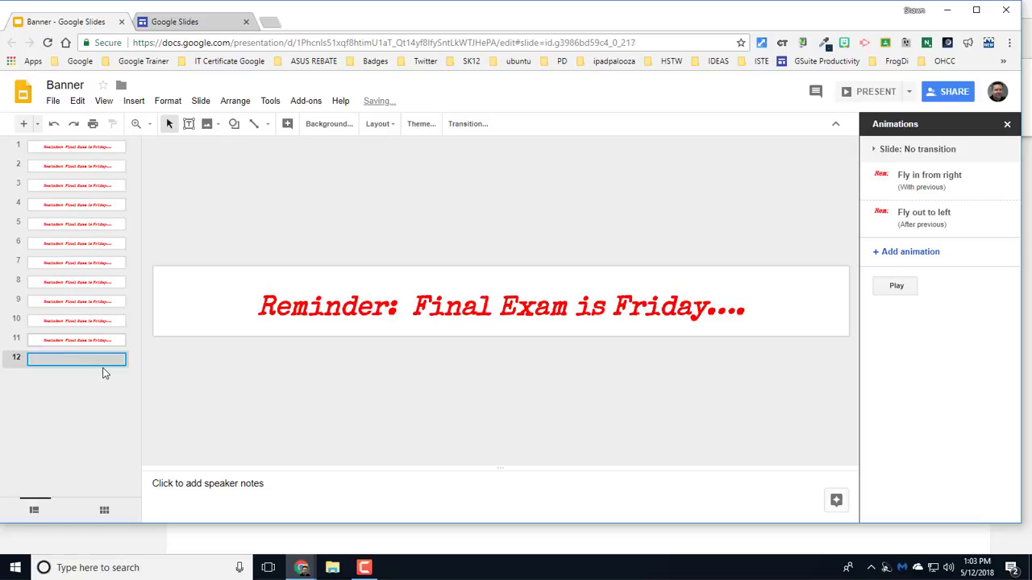
left_click(182, 197)
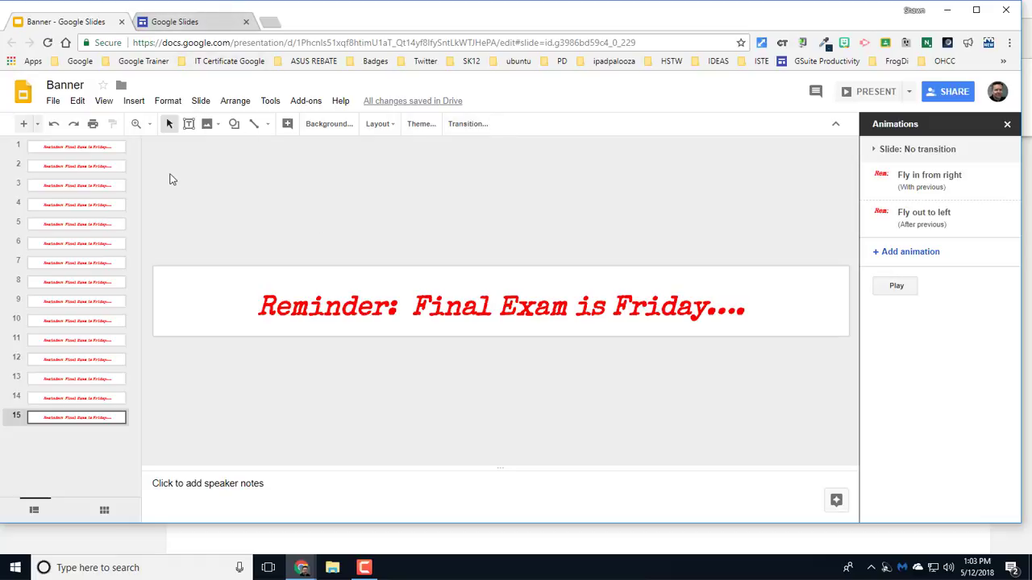
left_click(172, 28)
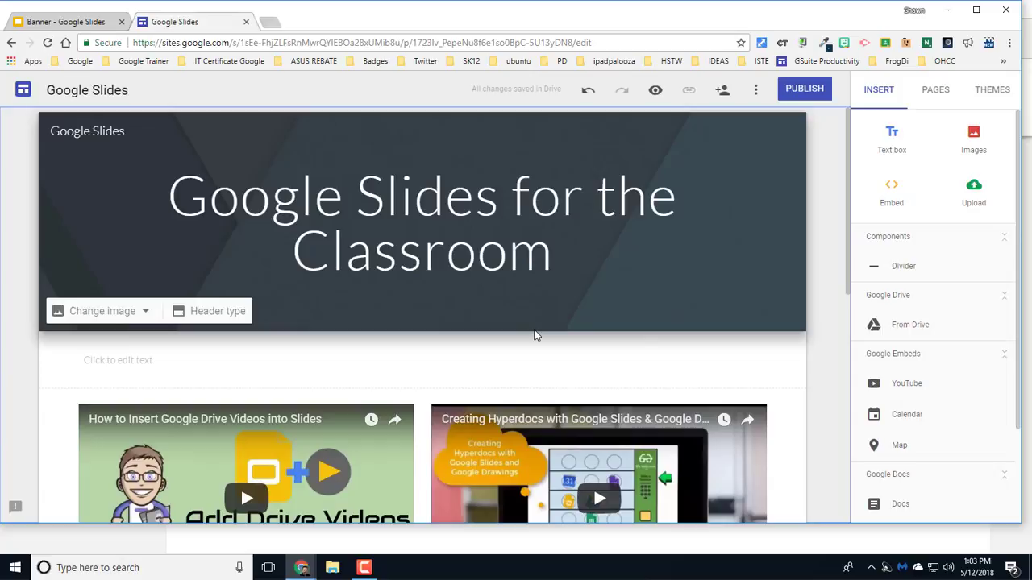
- Return to the Banner presentation and open its File menu
left_click(71, 25)
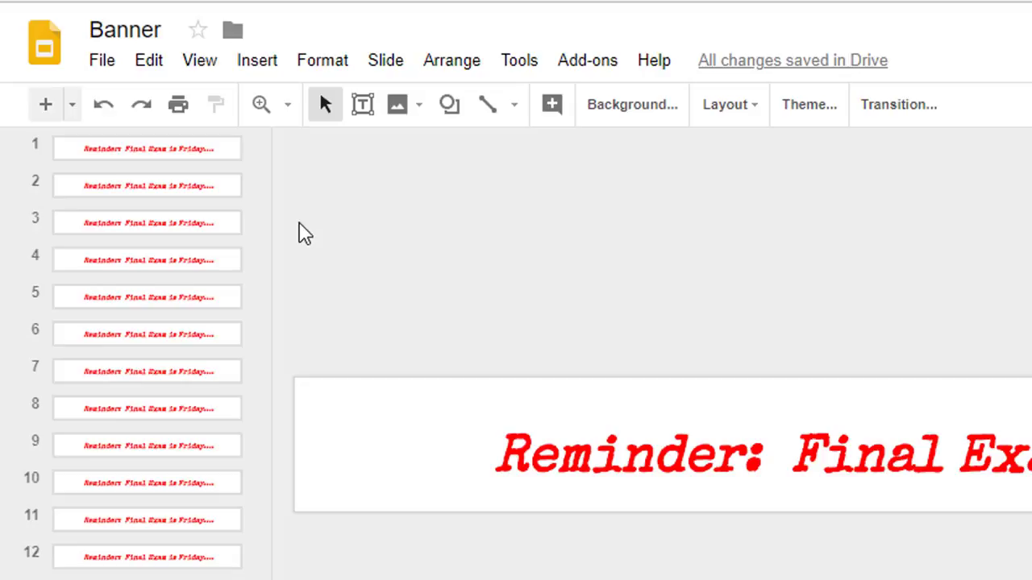
left_click(103, 62)
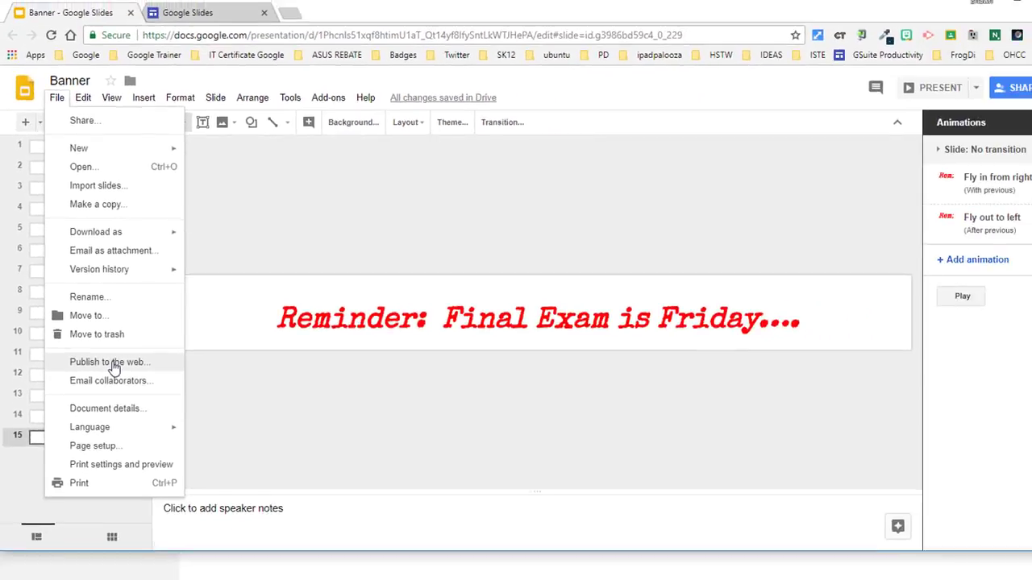
- Publish the banner to the web as embed code advancing every second
left_click(186, 503)
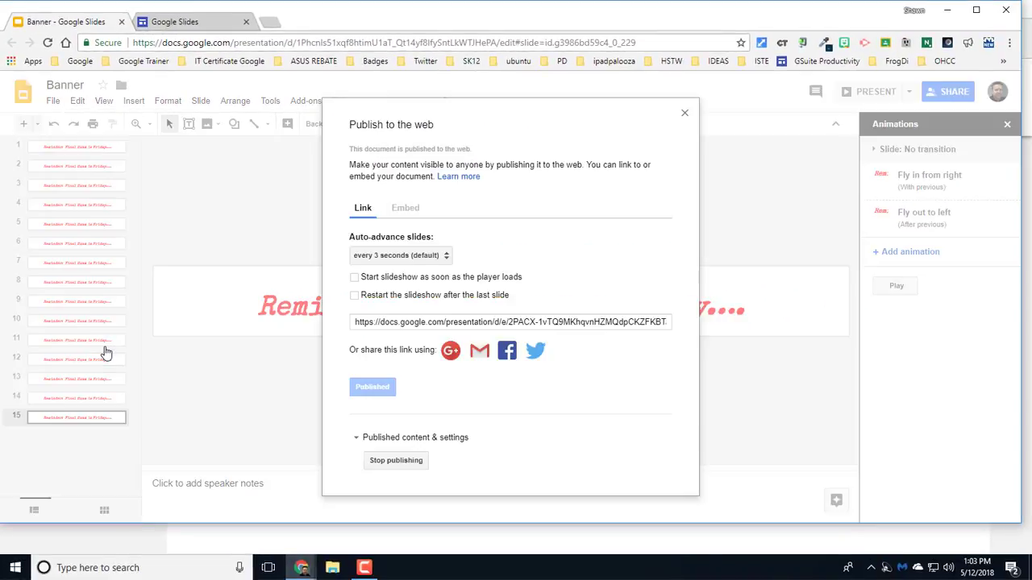
left_click(402, 213)
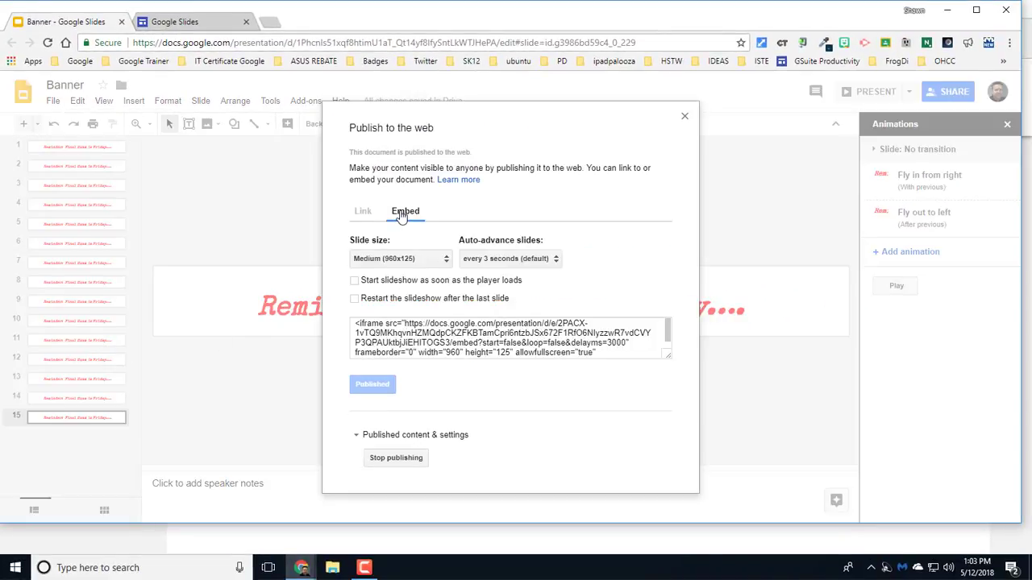
left_click(526, 266)
left_click(509, 227)
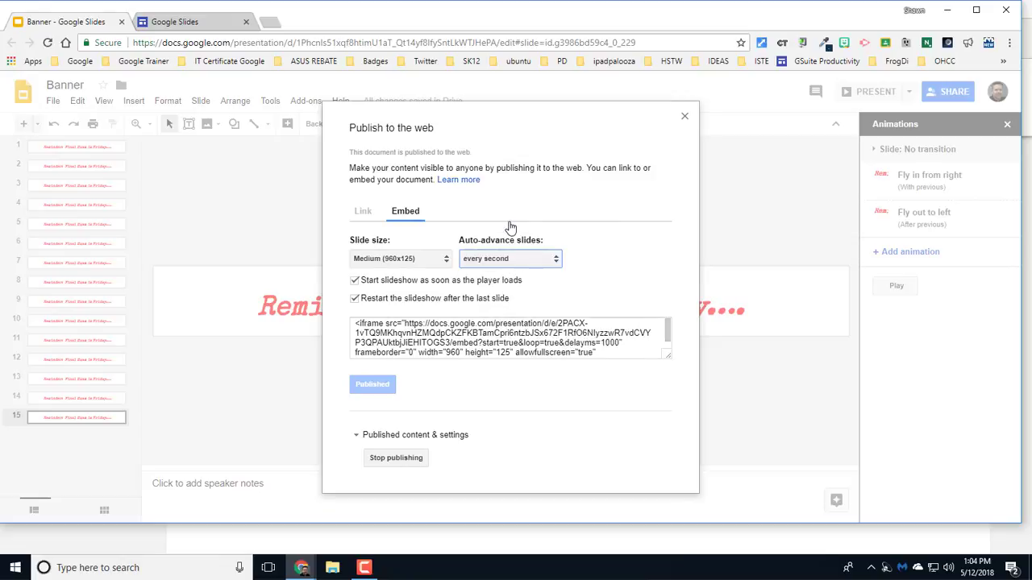
- Select all of the iframe embed code and copy it
left_click(537, 317)
left_click(483, 339)
left_click(481, 340)
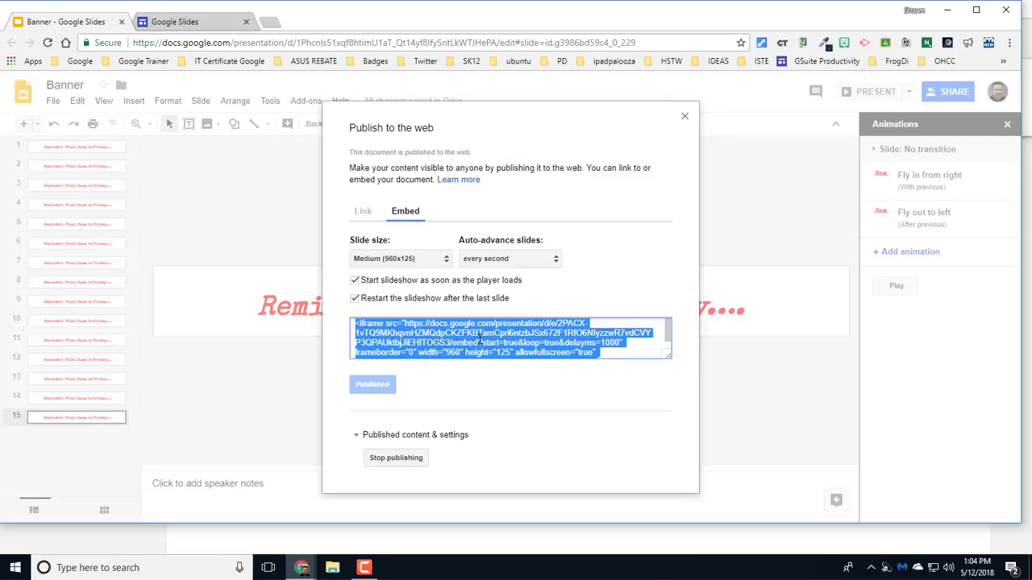
right_click(481, 340)
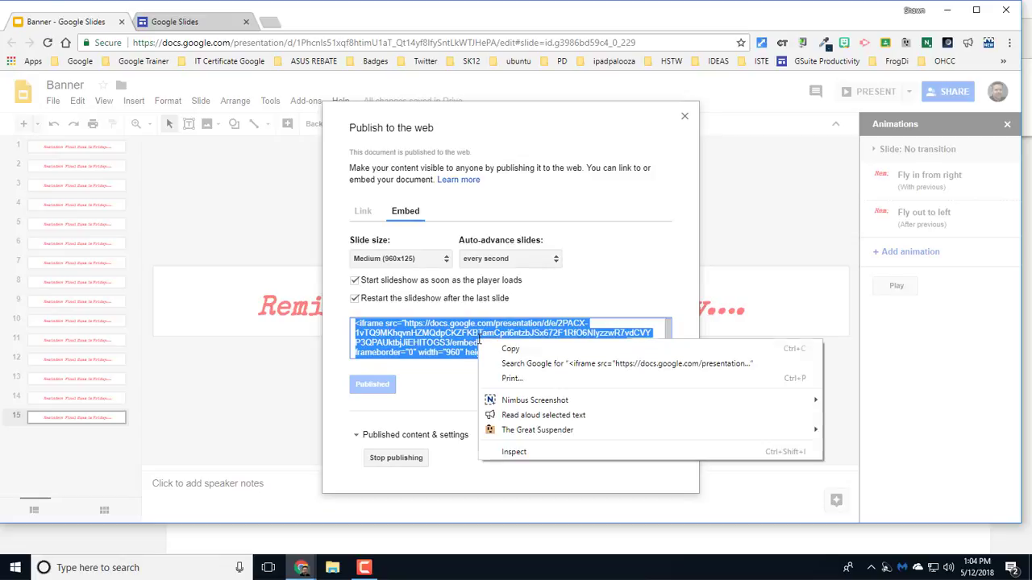
left_click(530, 353)
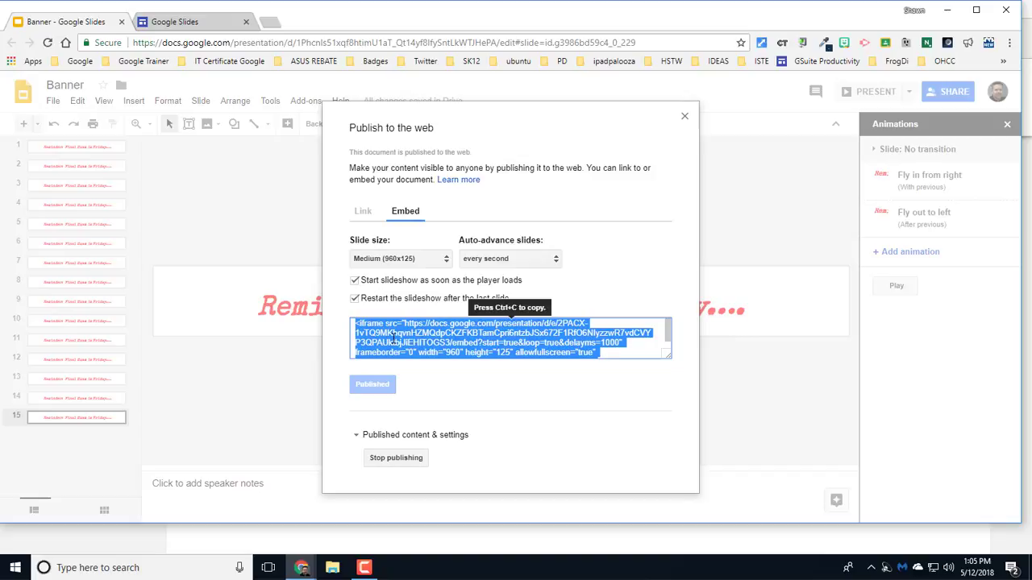
- Paste the copied iframe code into a Sites Embed on the page header and insert it
left_click(175, 25)
double_click(408, 330)
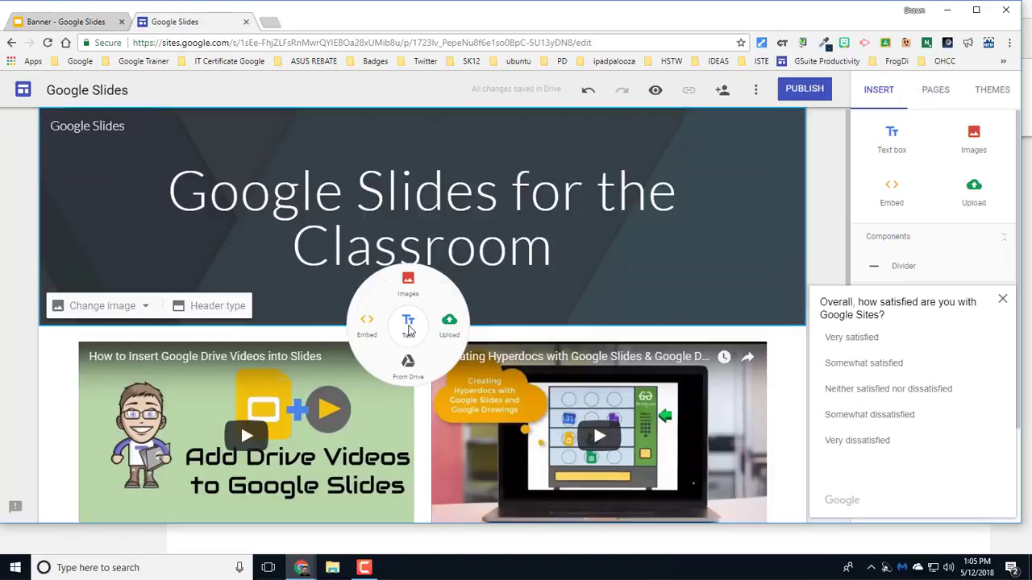
left_click(368, 324)
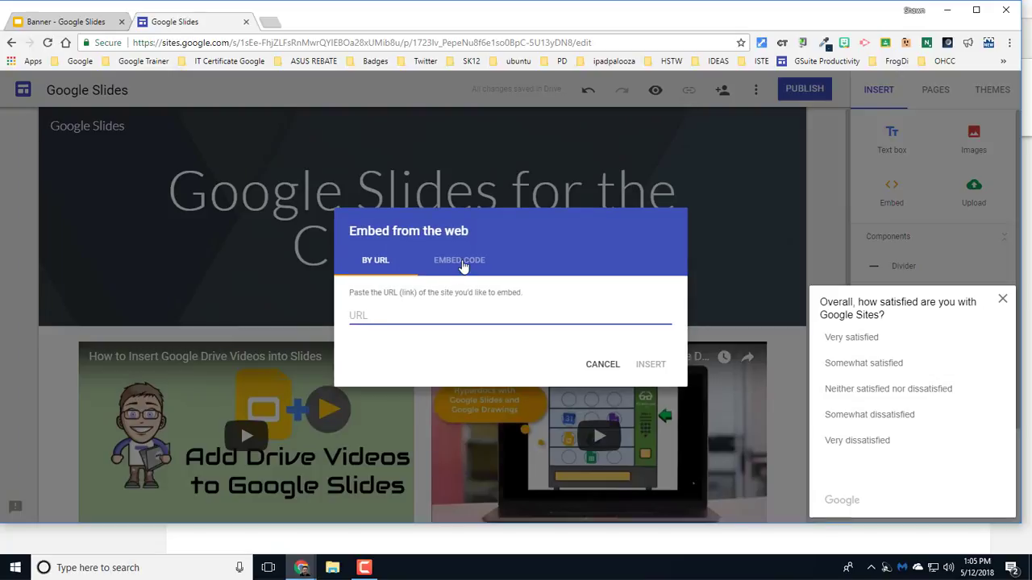
left_click(461, 261)
right_click(401, 310)
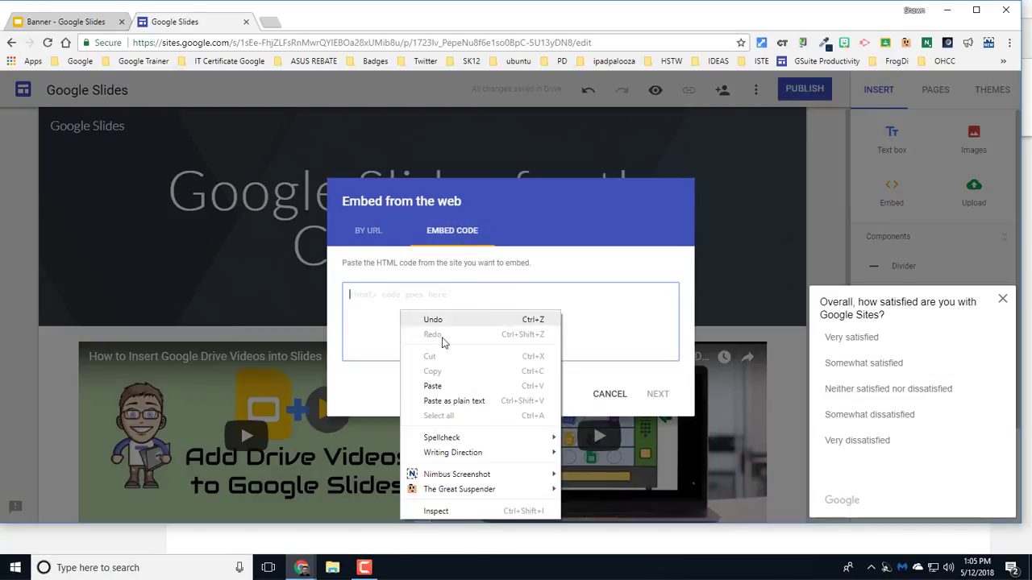
left_click(441, 382)
left_click(658, 394)
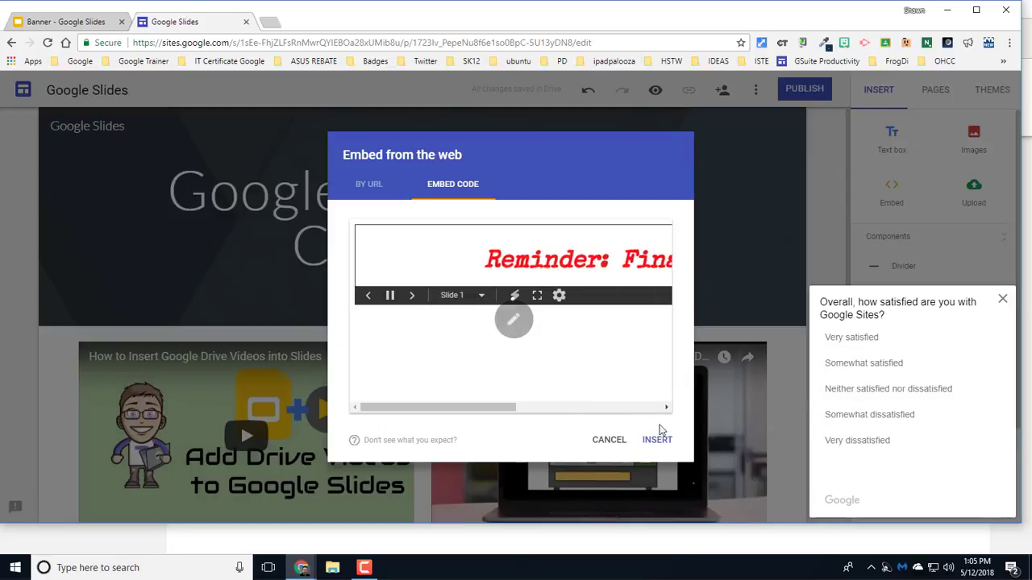
left_click(657, 441)
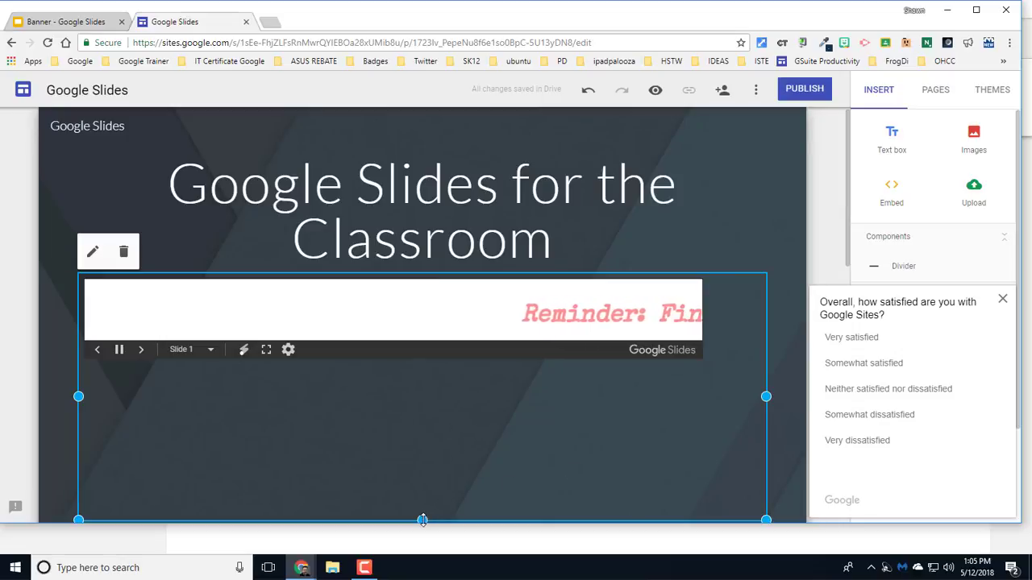
- Shrink the embed to a strip, move it below the title, and apply Emphasis 2 background
left_click_drag(422, 520, 421, 363)
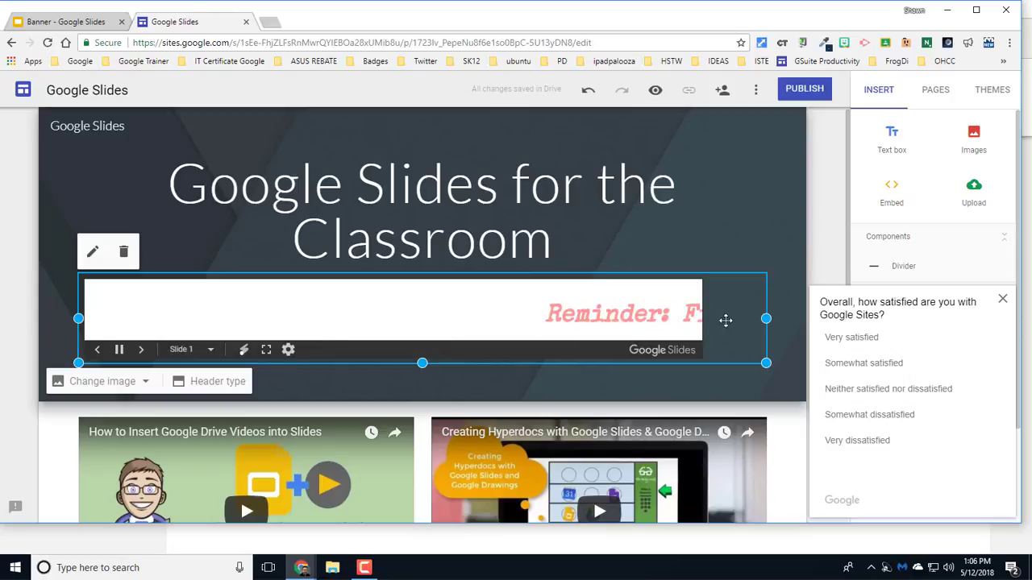
left_click_drag(765, 319, 707, 318)
left_click_drag(397, 335, 450, 377)
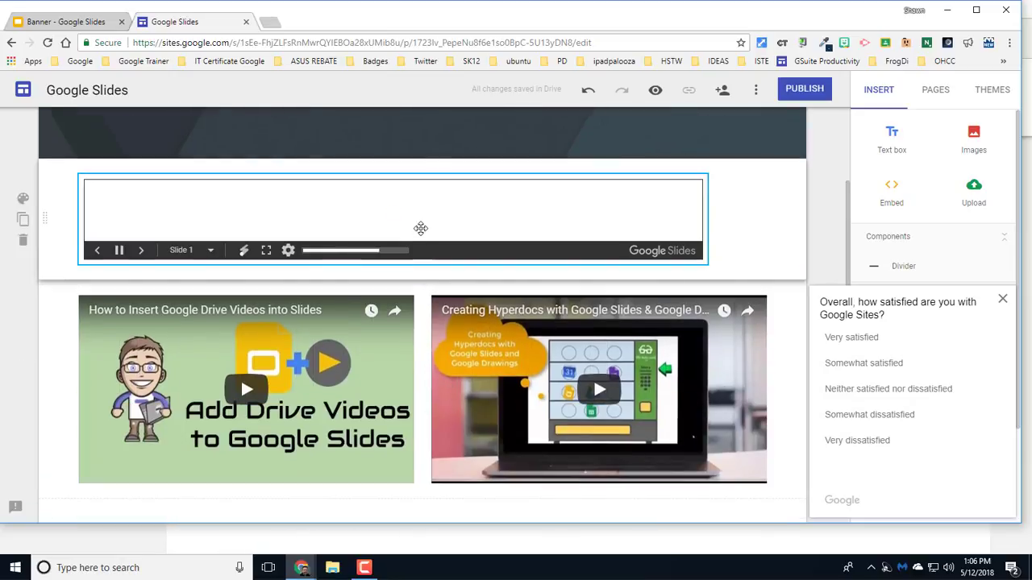
left_click_drag(434, 217, 446, 223)
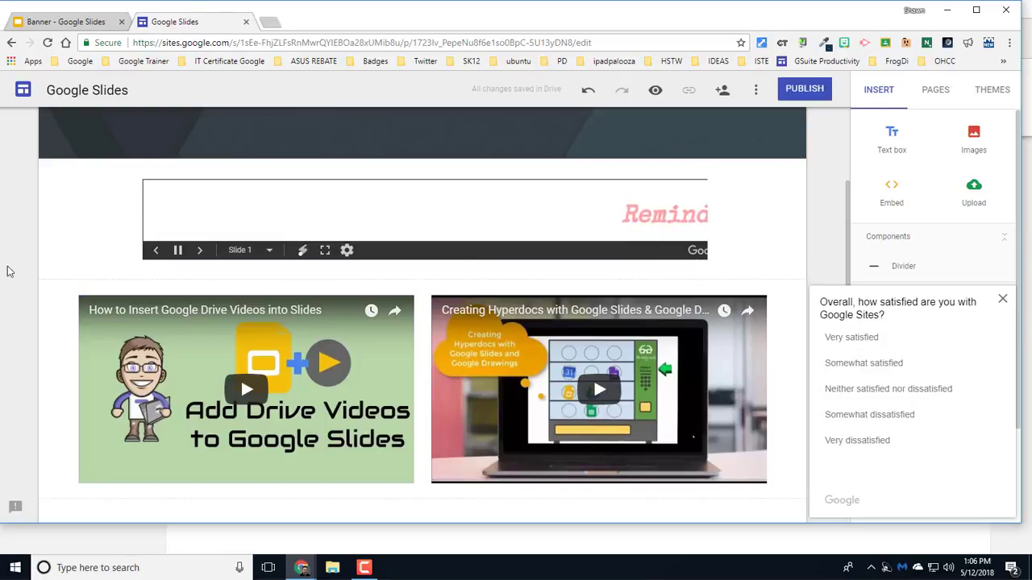
left_click(23, 199)
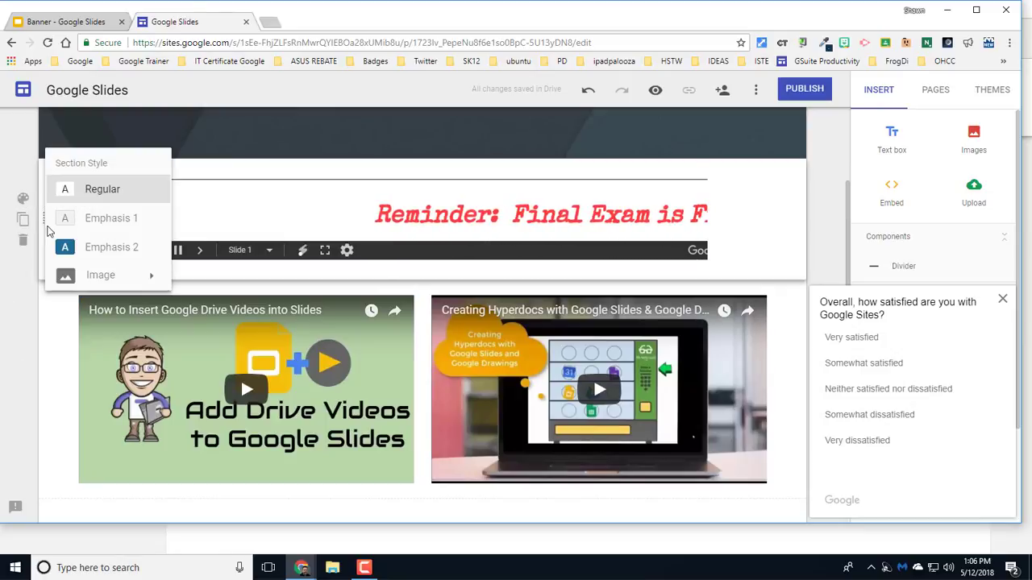
left_click(111, 246)
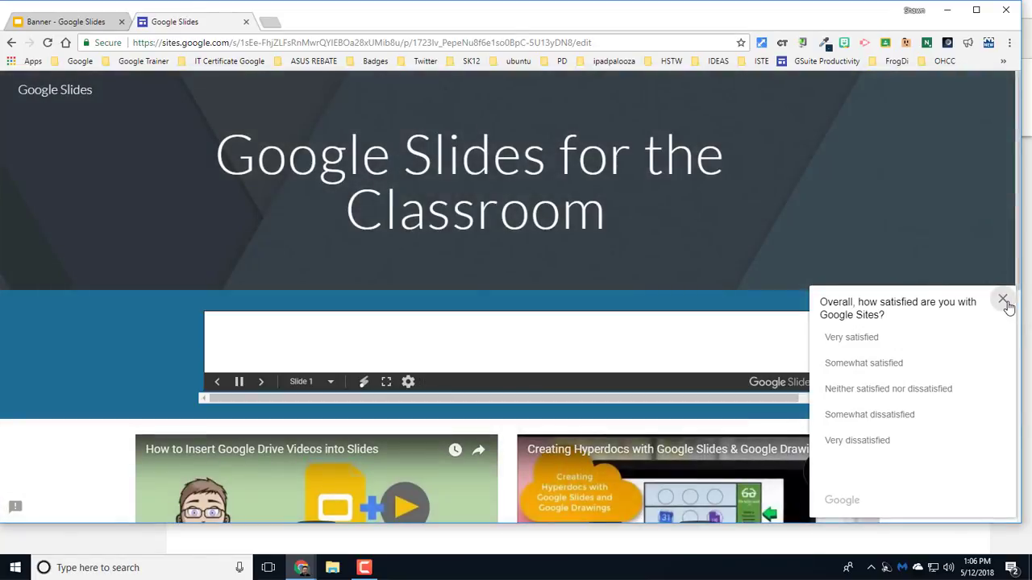
- Close the satisfaction survey popup covering the site preview
left_click(1003, 300)
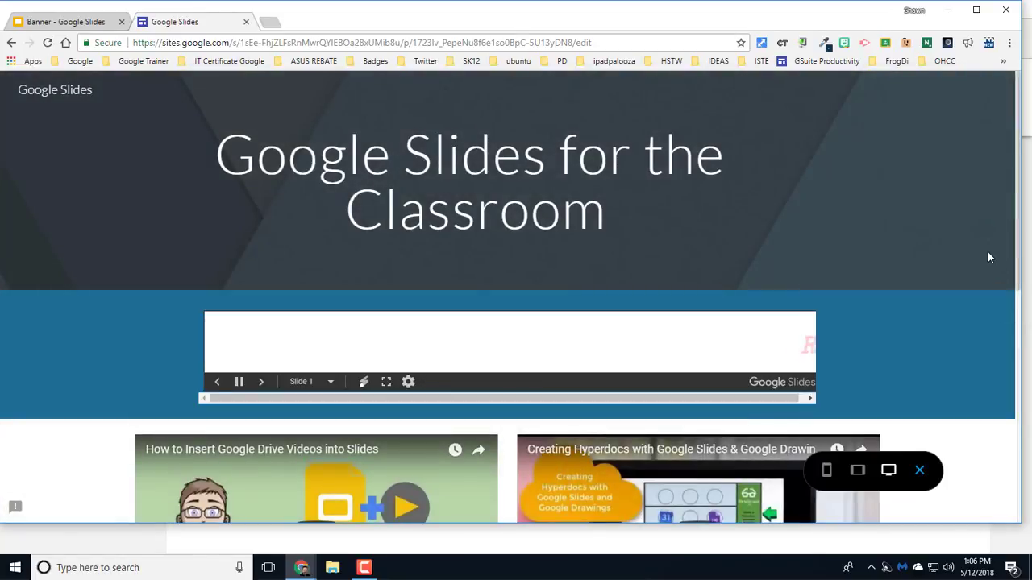